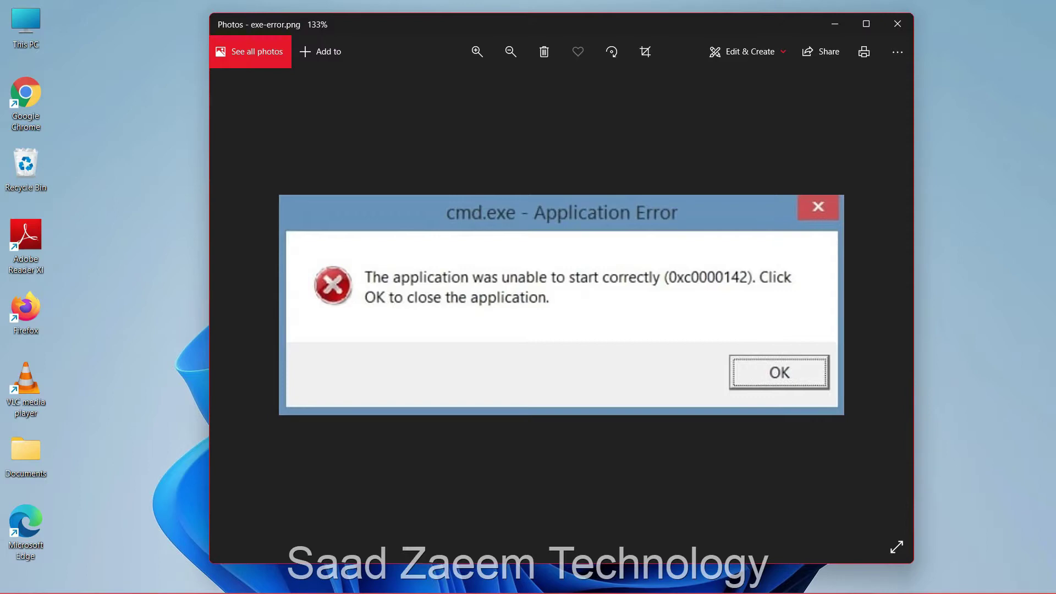
- Close the Photos window showing the exe-error.png screenshot
{"action": "key", "text": "alt+F4"}
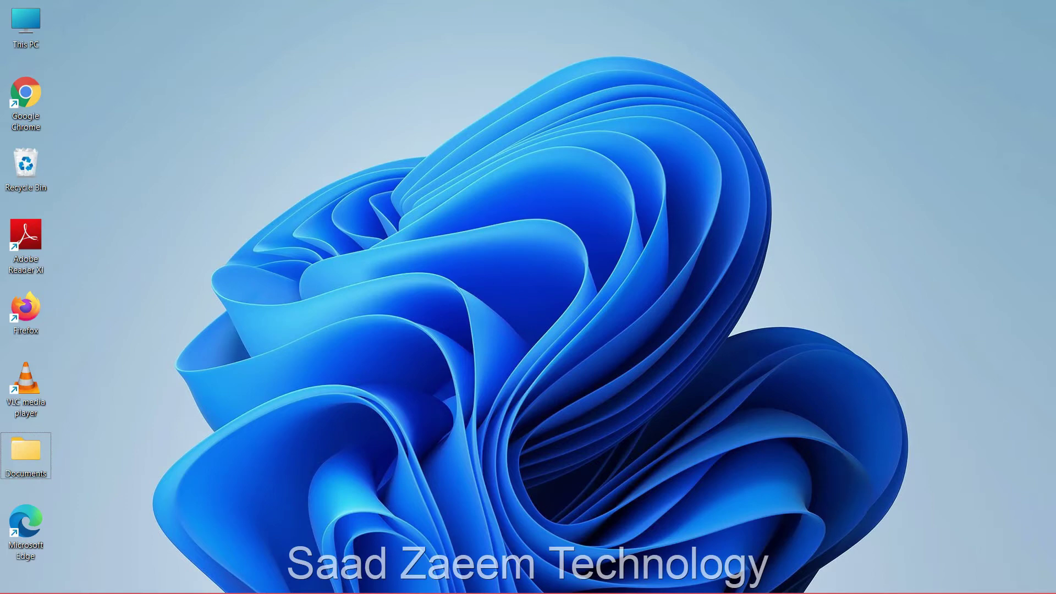
- Launch the Run dialog by searching 'run' from Start, then enter temp as the location
{"action": "key", "text": "super"}
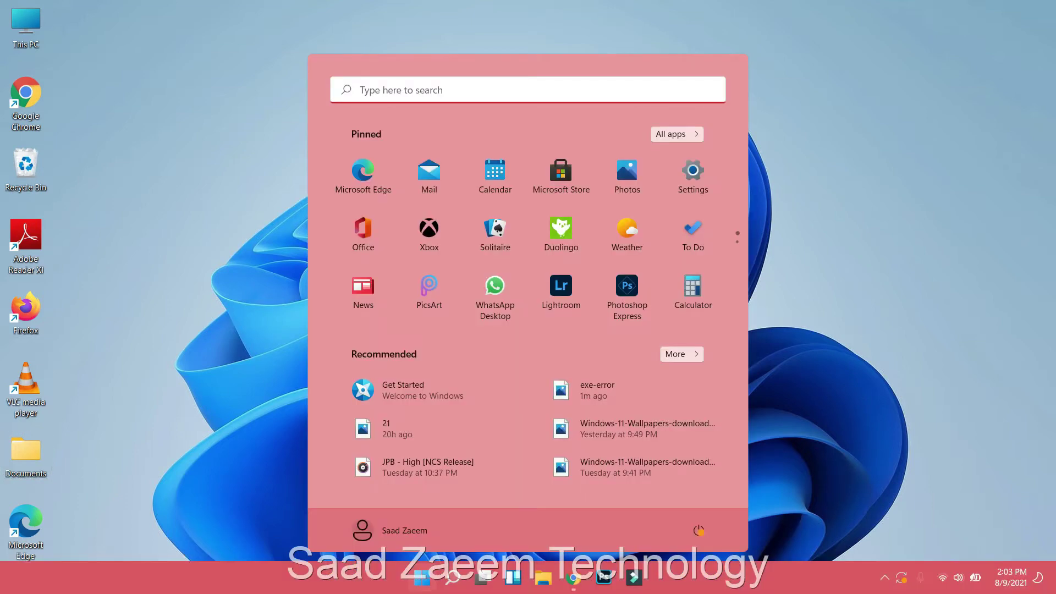
{"action": "left_click", "coordinate": [528, 90]}
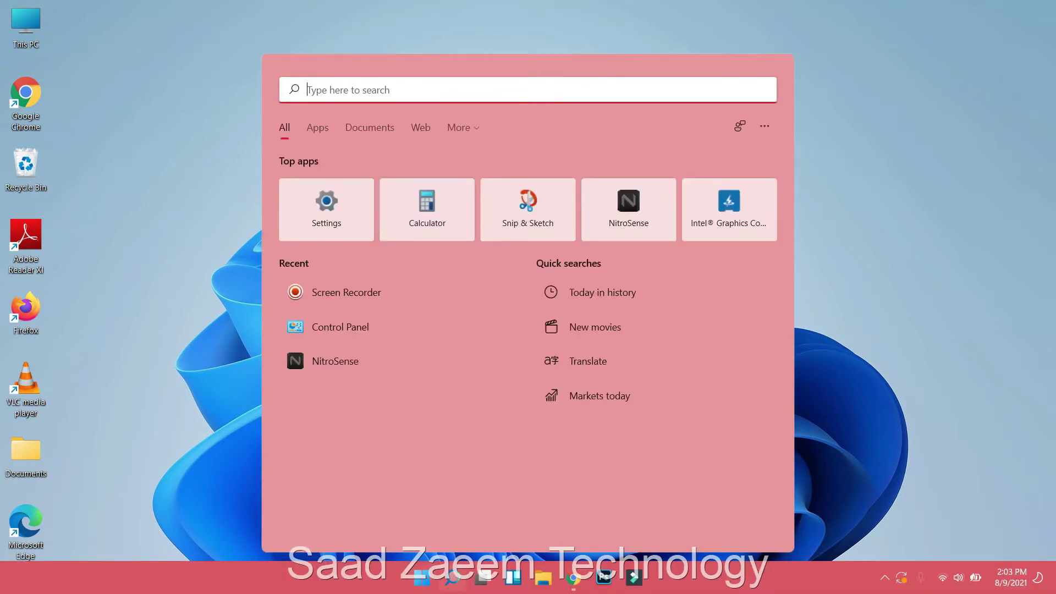
{"action": "type", "text": "run"}
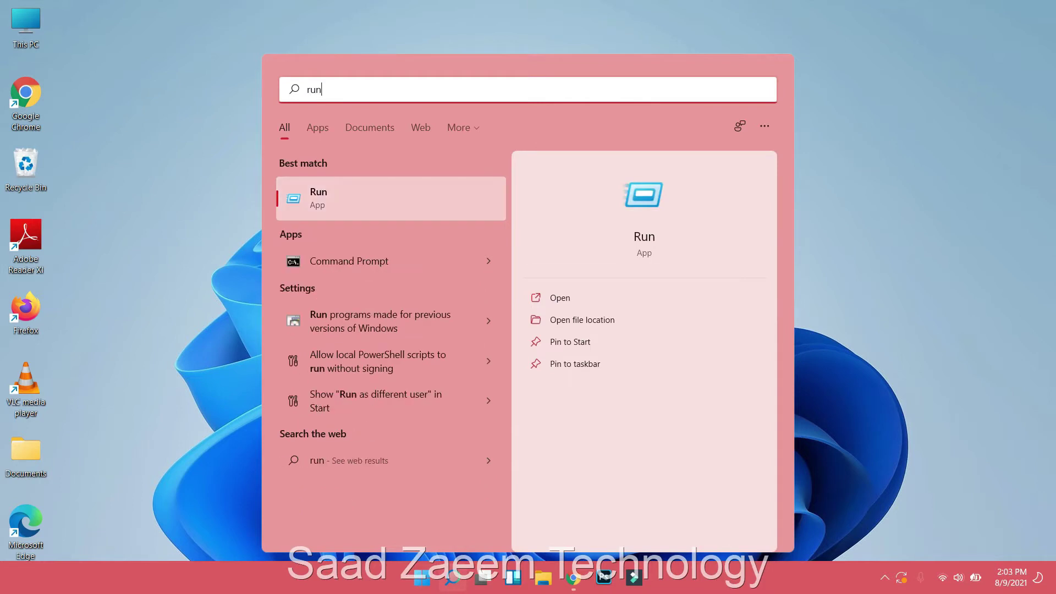
{"action": "key", "text": "Return"}
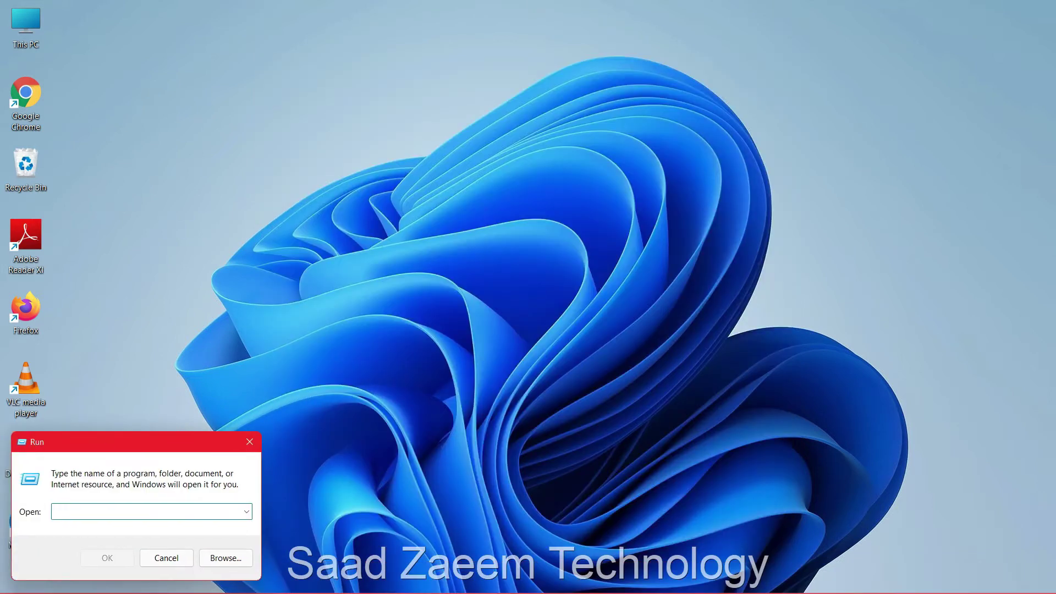
{"action": "type", "text": "temp"}
- Open C:\Windows\Temp in File Explorer, granting access to the folder
{"action": "key", "text": "Return"}
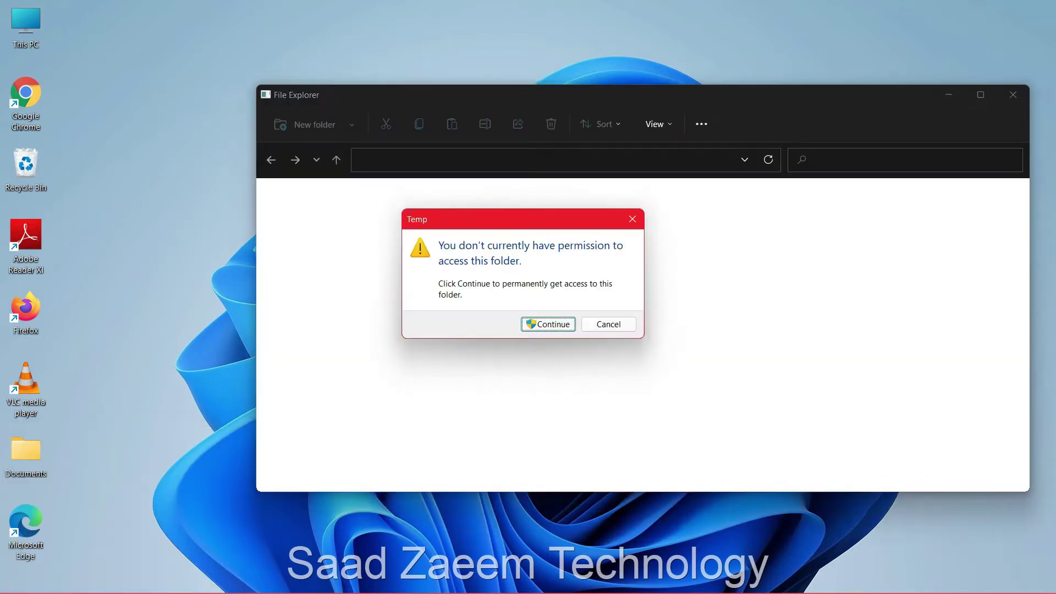
{"action": "key", "text": "Return"}
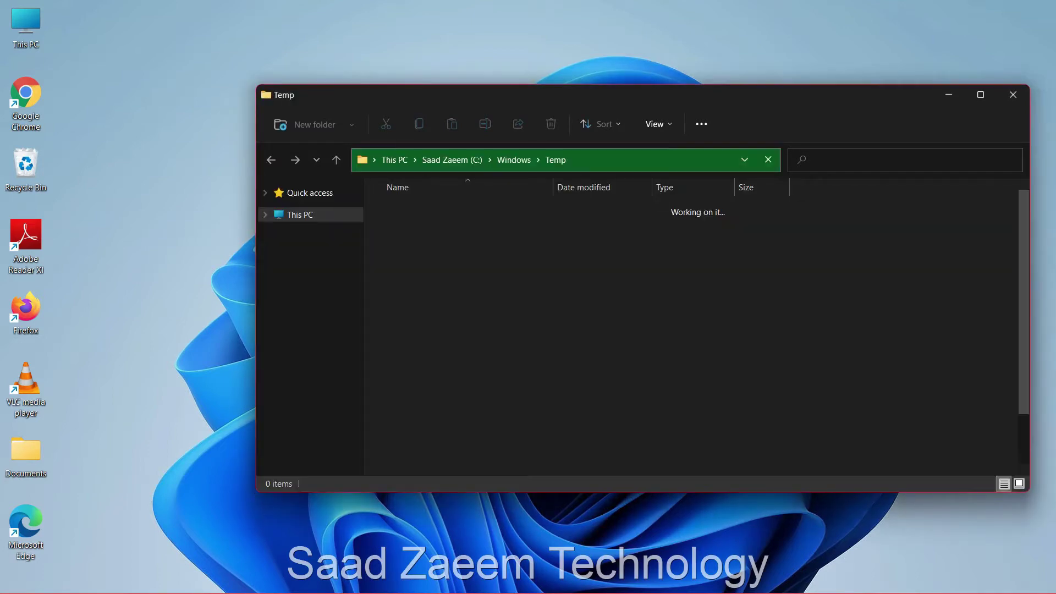
{"action": "left_click_drag", "start_coordinate": [525, 96], "coordinate": [463, 48]}
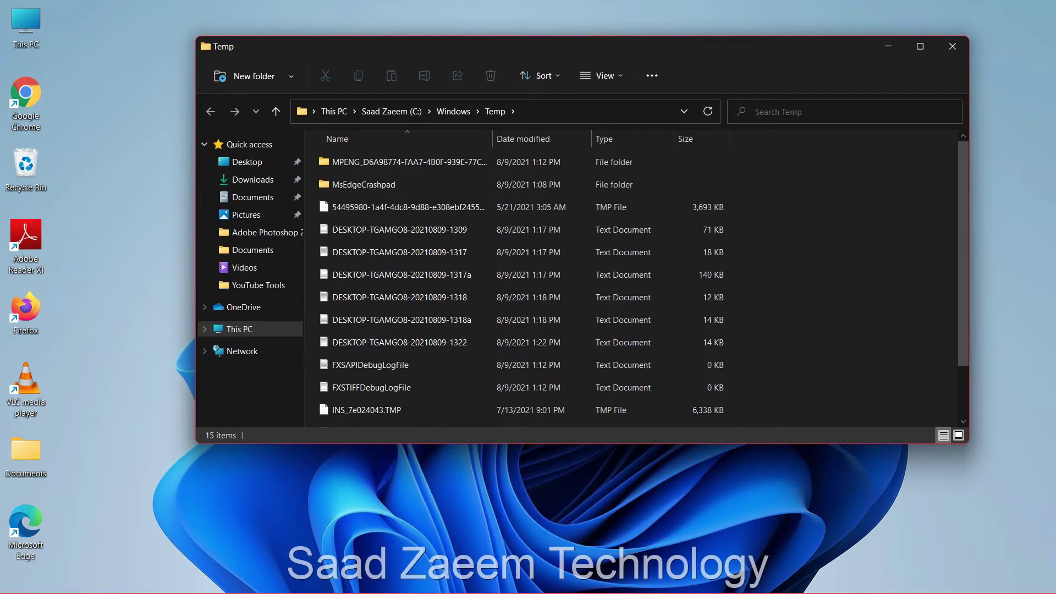
- Delete everything in Temp, skipping all in-use files, and close File Explorer
{"action": "key", "text": "ctrl+a"}
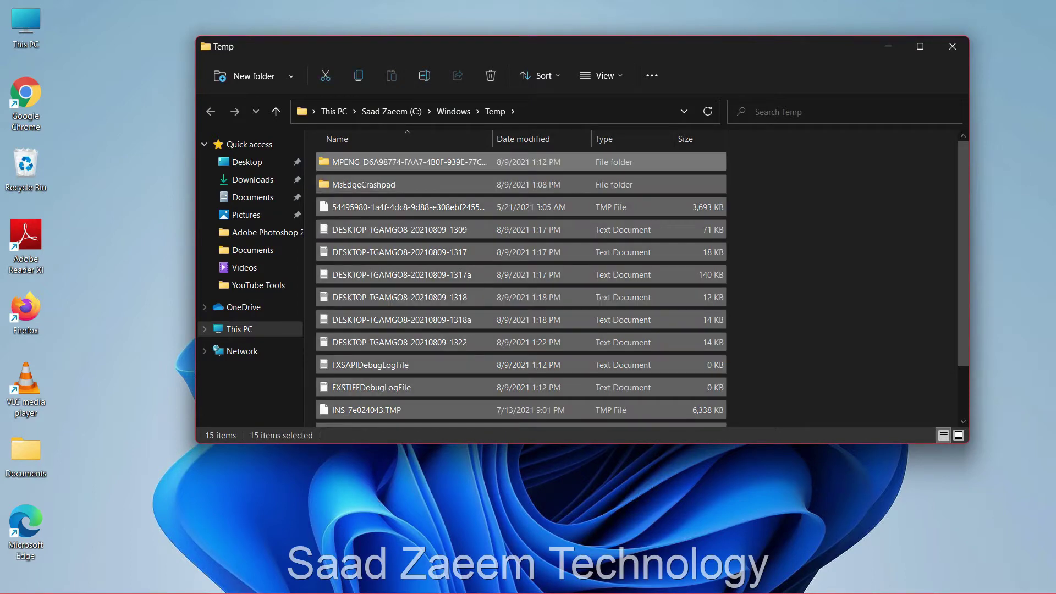
{"action": "key", "text": "Delete"}
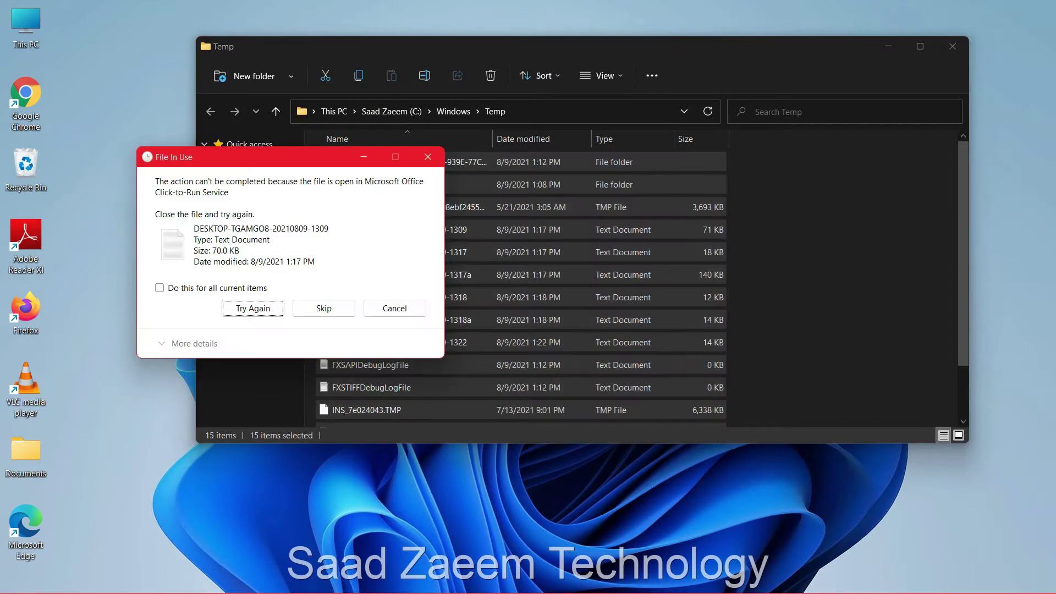
{"action": "left_click", "coordinate": [160, 288]}
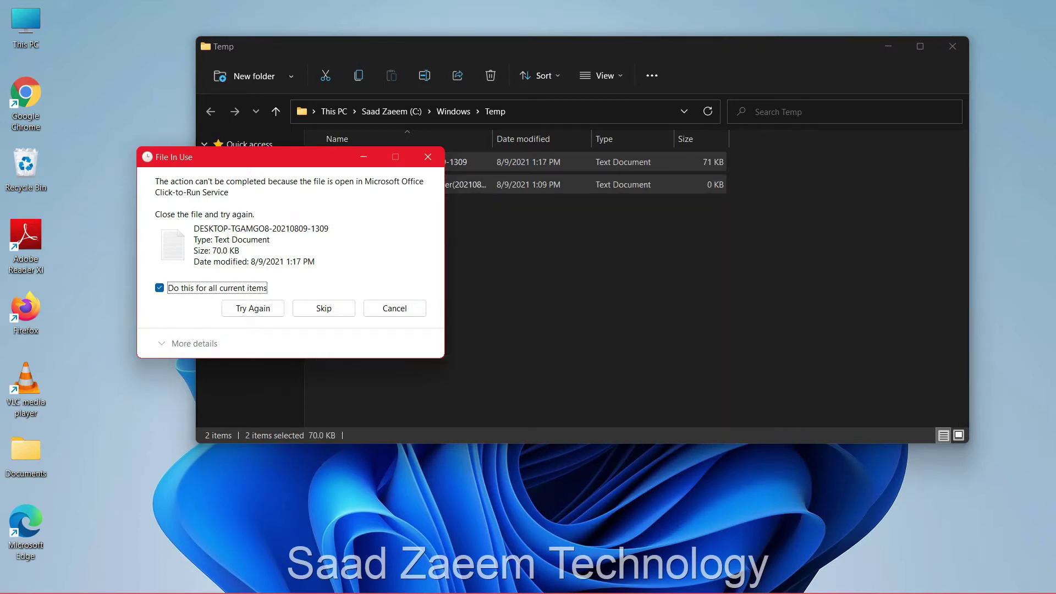
{"action": "left_click_drag", "start_coordinate": [270, 157], "coordinate": [470, 104]}
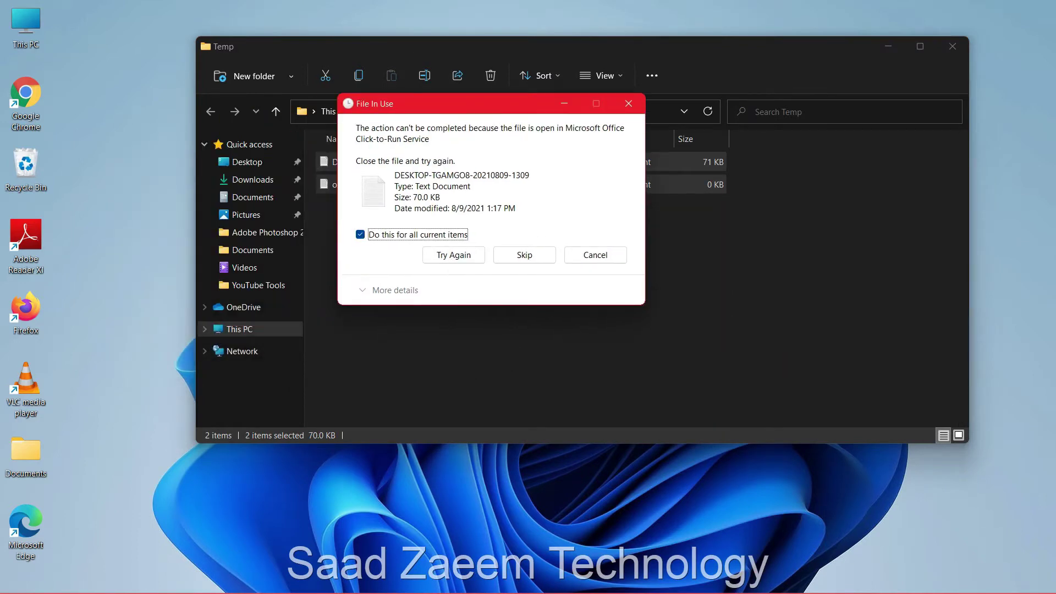
{"action": "left_click", "coordinate": [525, 255]}
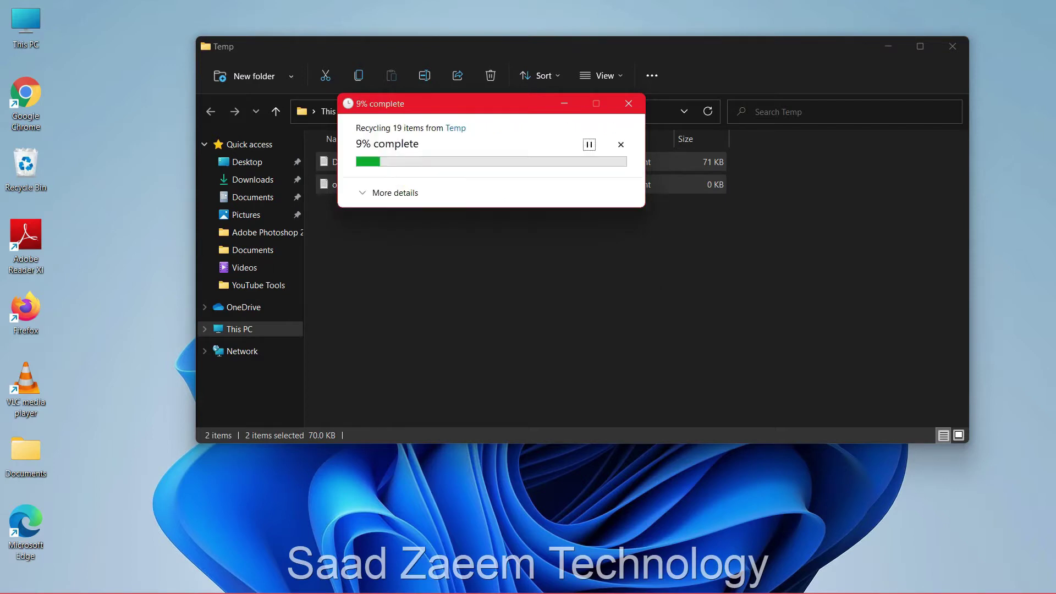
{"action": "left_click", "coordinate": [953, 46]}
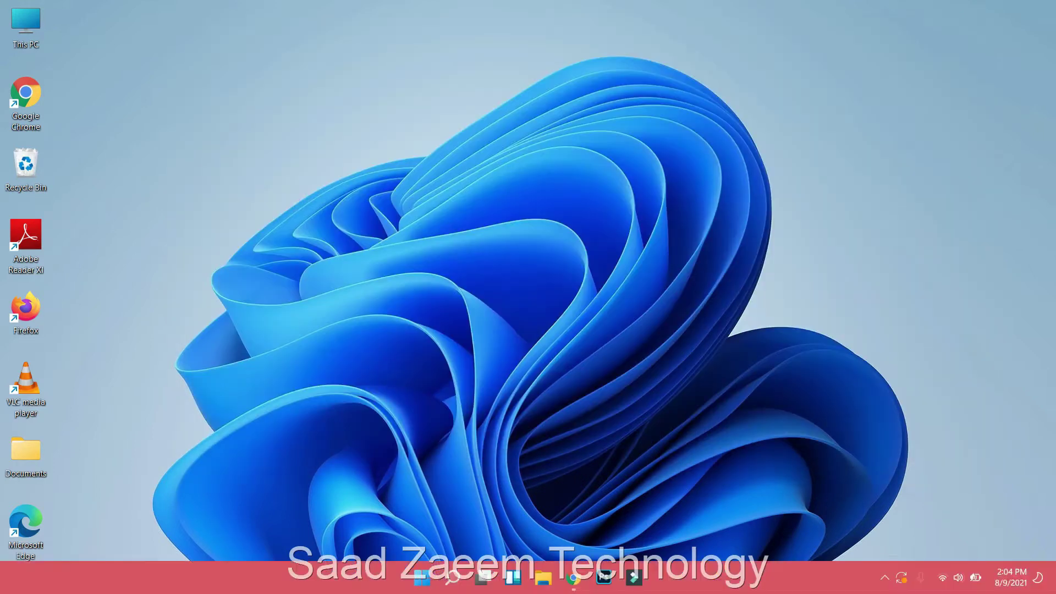
- Open the %Temp% folder through the Run dialog
{"action": "left_click", "coordinate": [452, 578]}
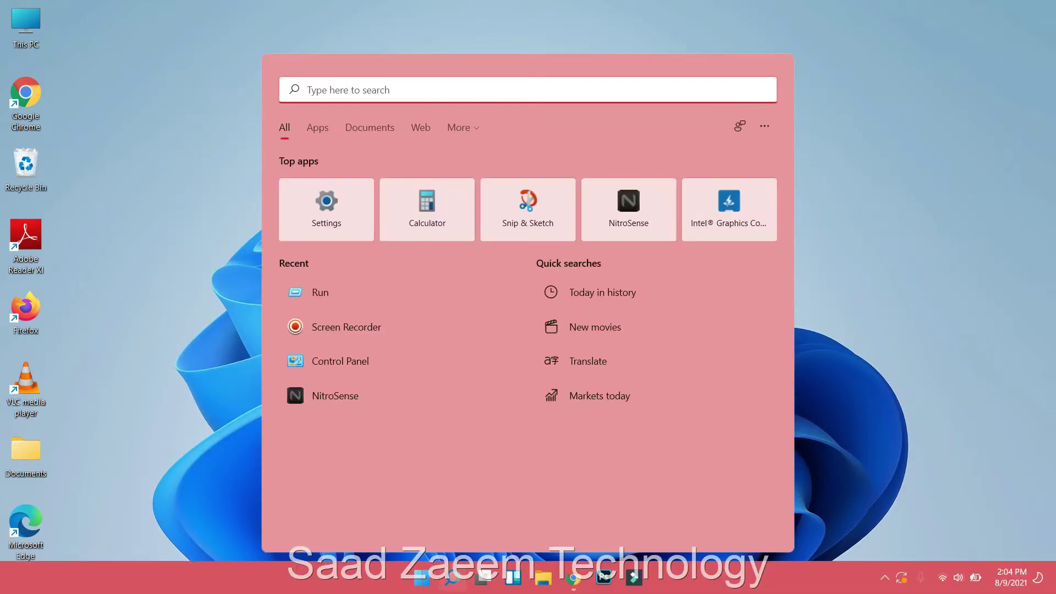
{"action": "type", "text": "run"}
{"action": "key", "text": "Return"}
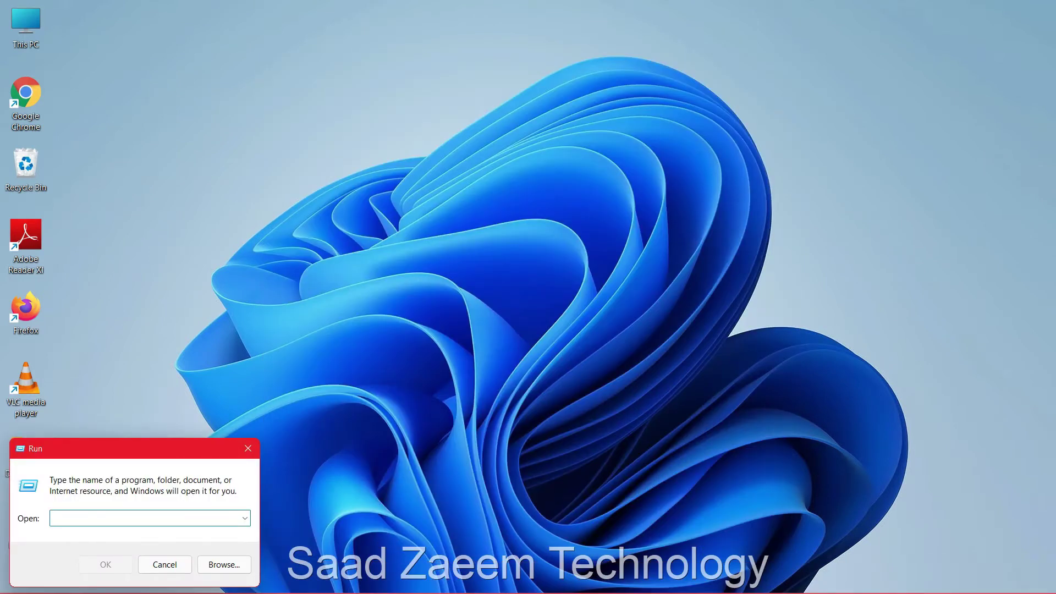
{"action": "type", "text": "%Temp%"}
{"action": "key", "text": "Return"}
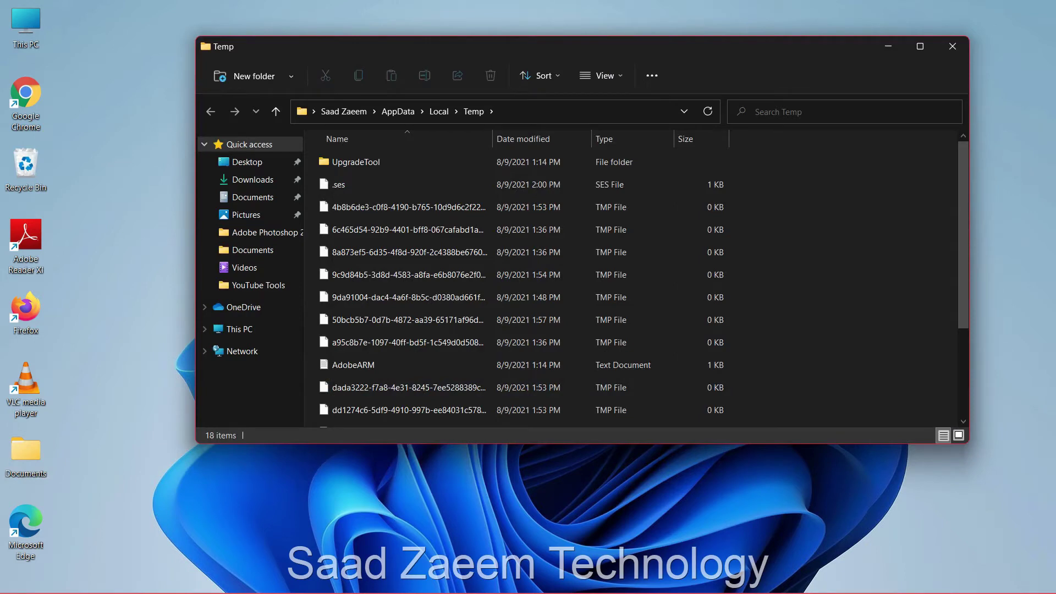
- Delete all files in the local Temp folder, skipping those in use, and close Explorer
{"action": "key", "text": "ctrl+a"}
{"action": "key", "text": "Delete"}
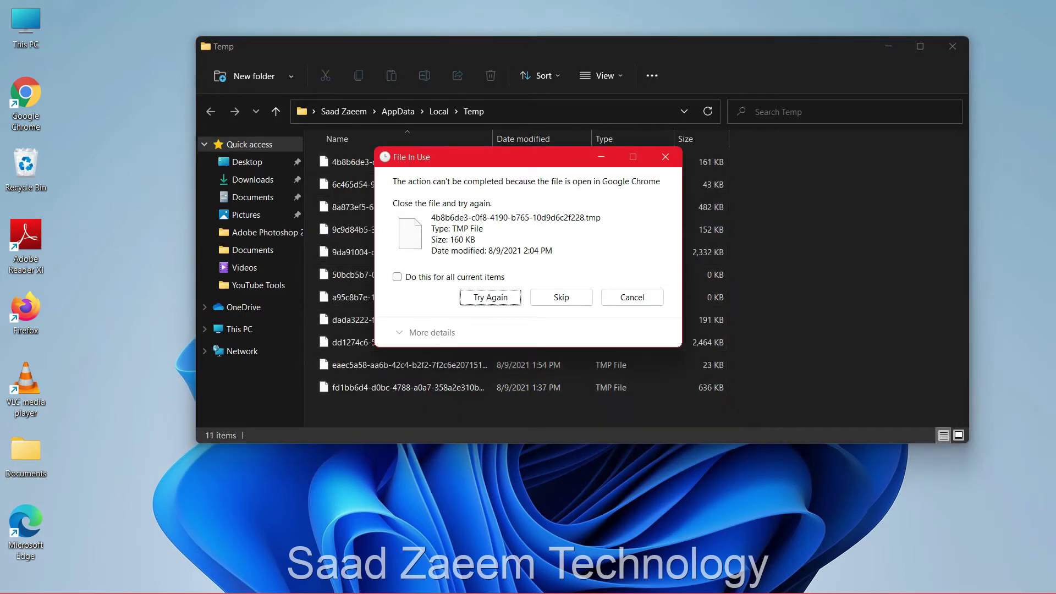
{"action": "left_click", "coordinate": [397, 277]}
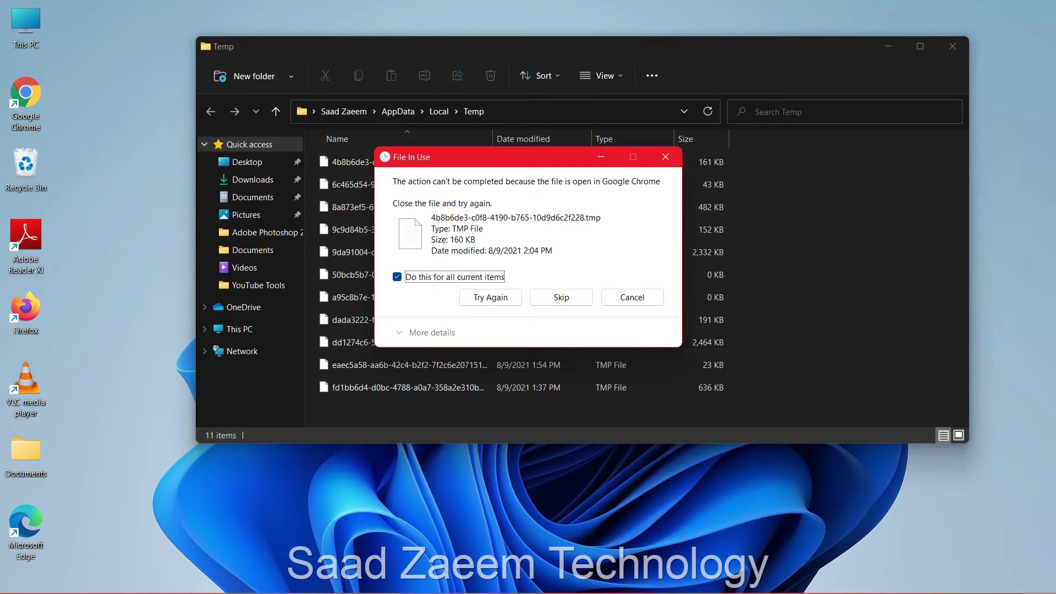
{"action": "left_click", "coordinate": [561, 297]}
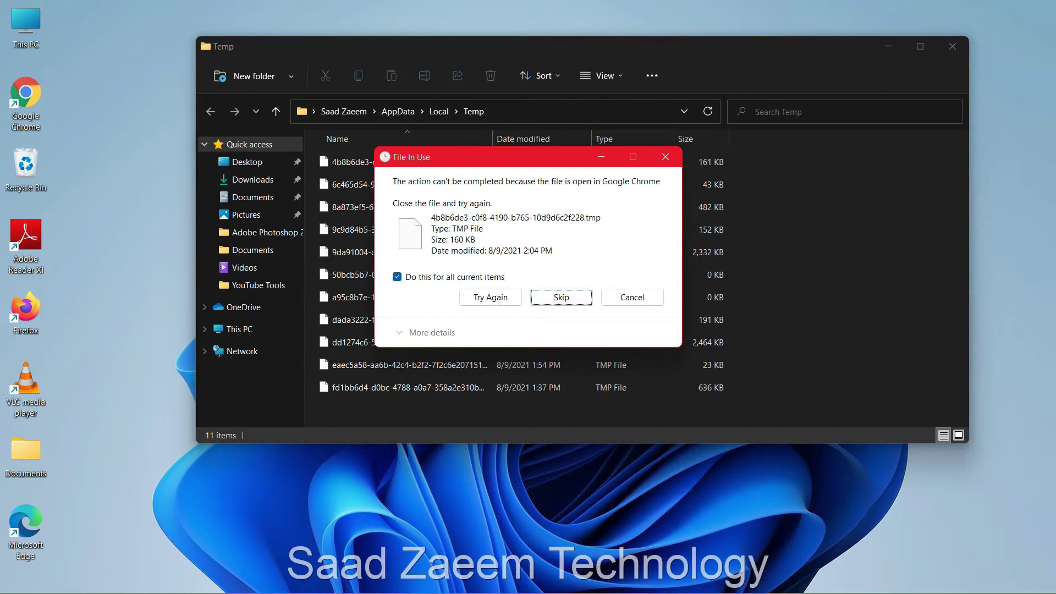
{"action": "left_click", "coordinate": [952, 46]}
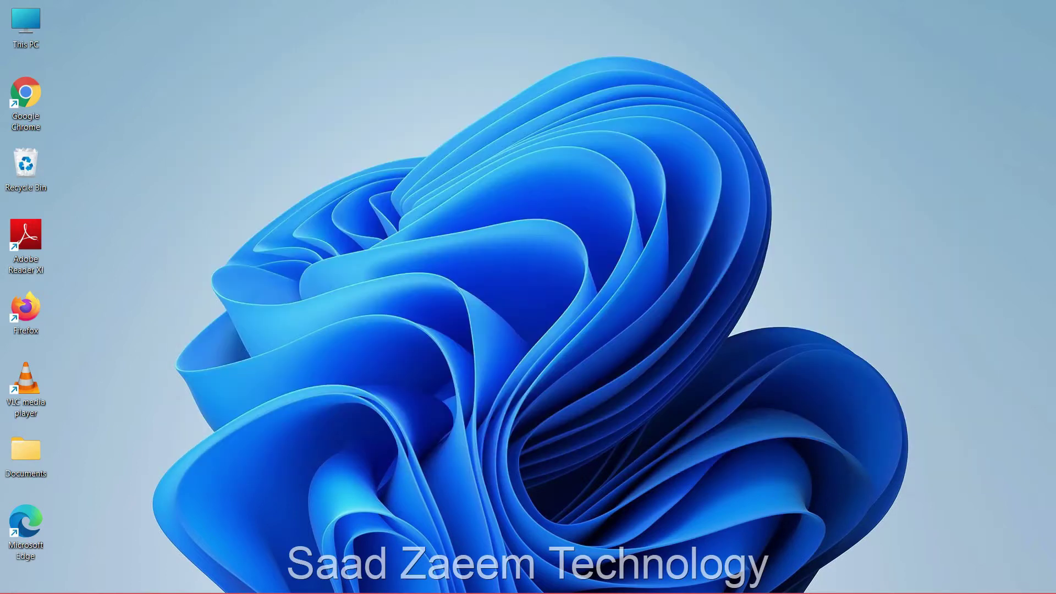
- Open the Prefetch folder through the Run dialog, granting folder access
{"action": "left_click", "coordinate": [453, 578]}
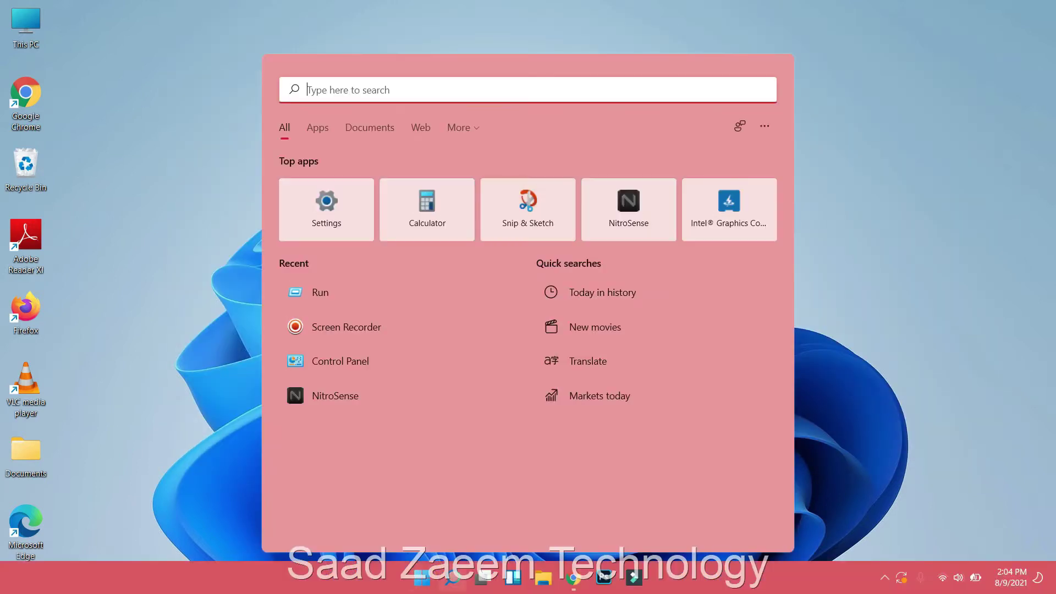
{"action": "type", "text": "run"}
{"action": "key", "text": "Return"}
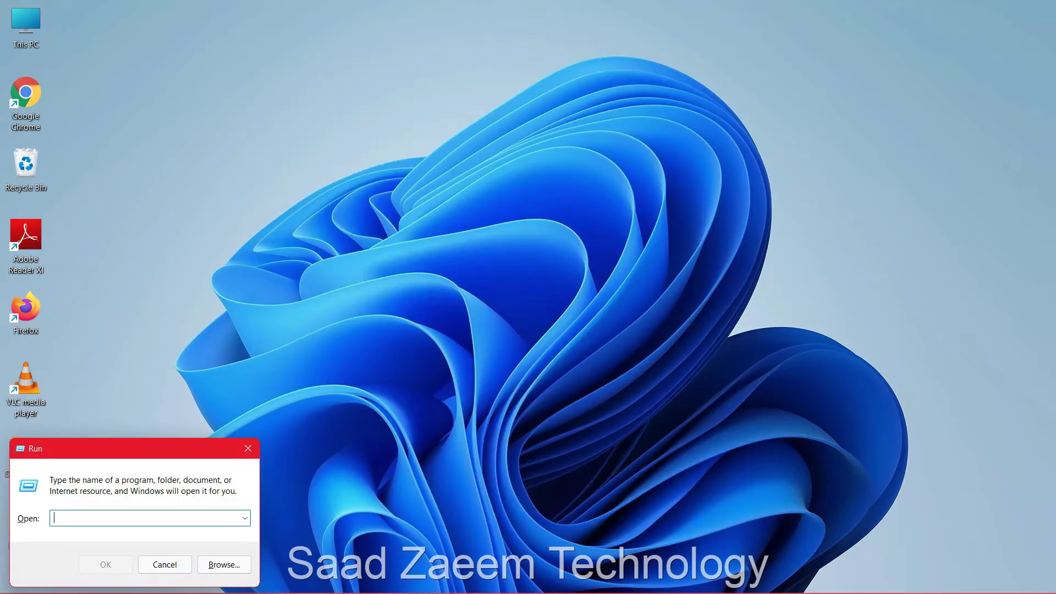
{"action": "type", "text": "prefetch"}
{"action": "key", "text": "Return"}
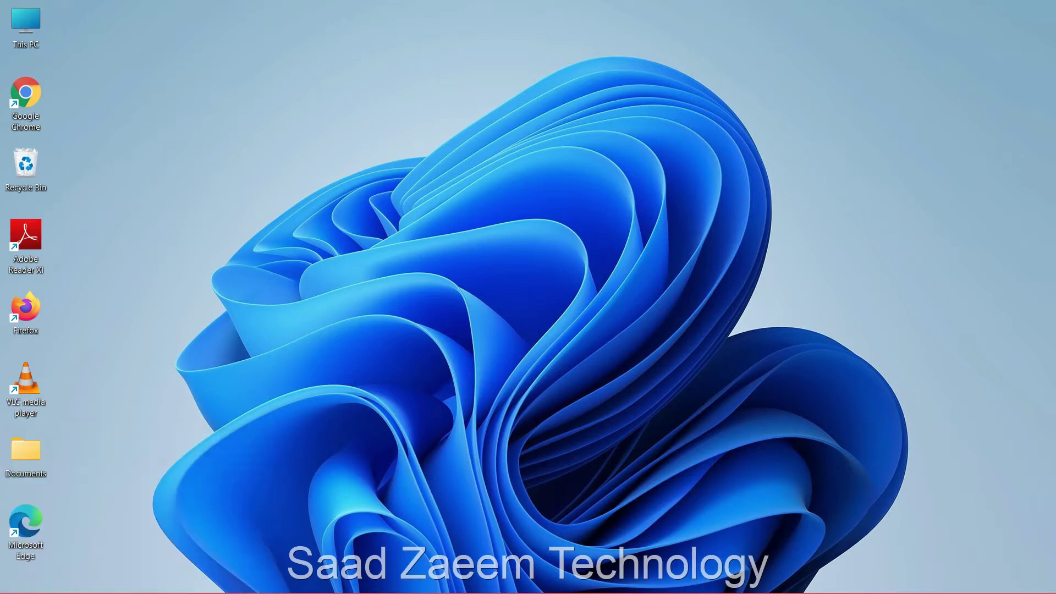
{"action": "key", "text": "Return"}
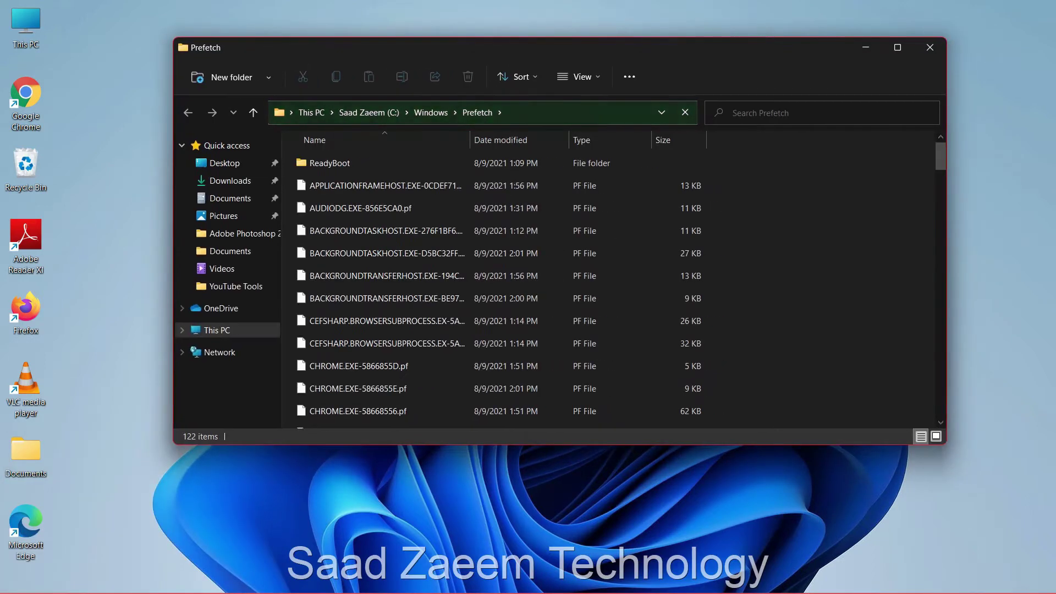
- Delete all Prefetch items, skipping the in-use files, and close the folder window
{"action": "key", "text": "ctrl+a"}
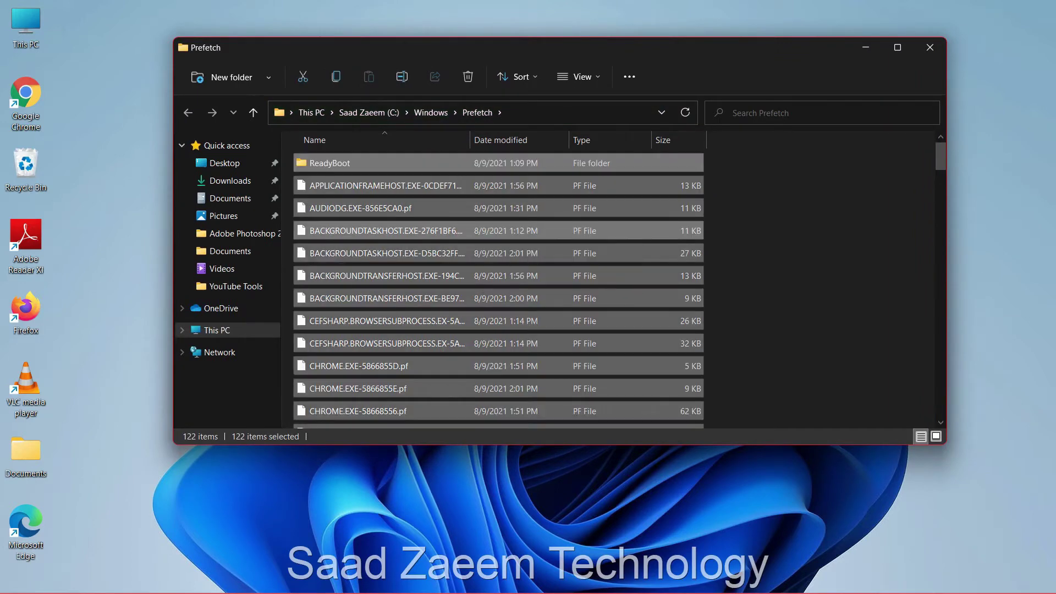
{"action": "key", "text": "Delete"}
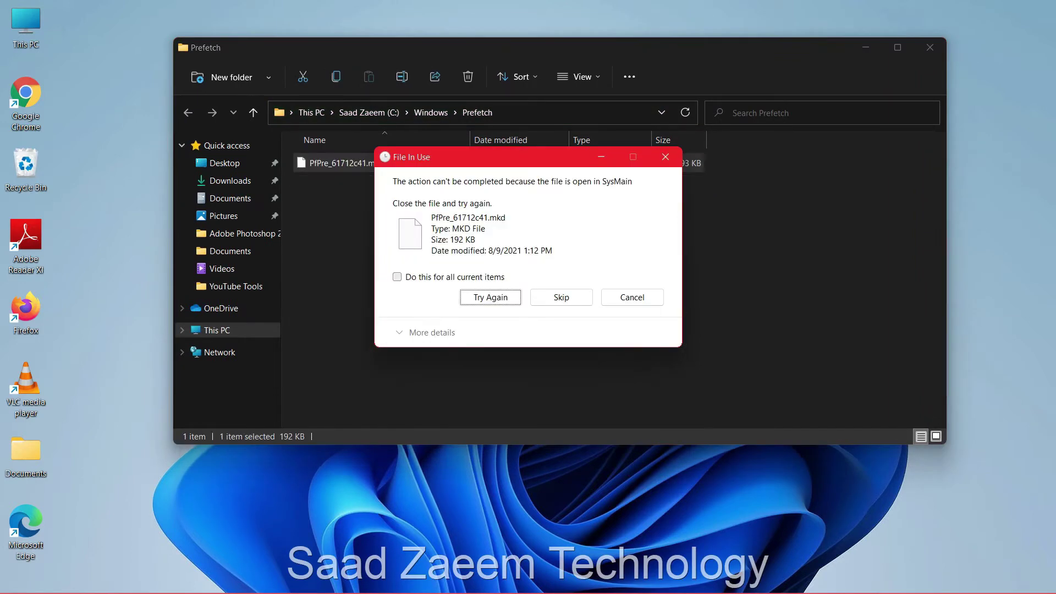
{"action": "left_click", "coordinate": [397, 276]}
{"action": "key", "text": "Tab"}
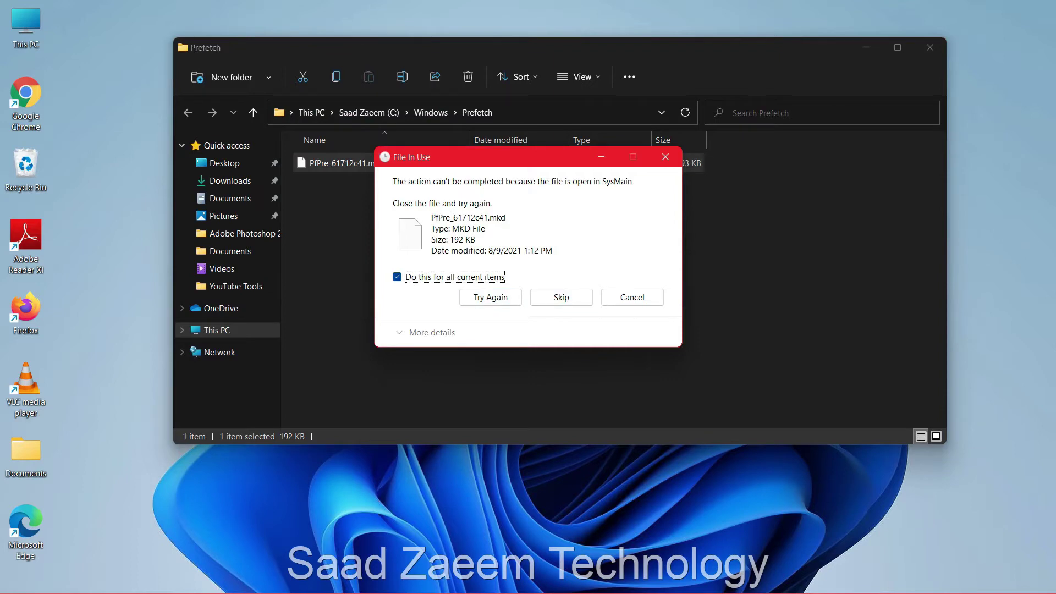
{"action": "key", "text": "Return"}
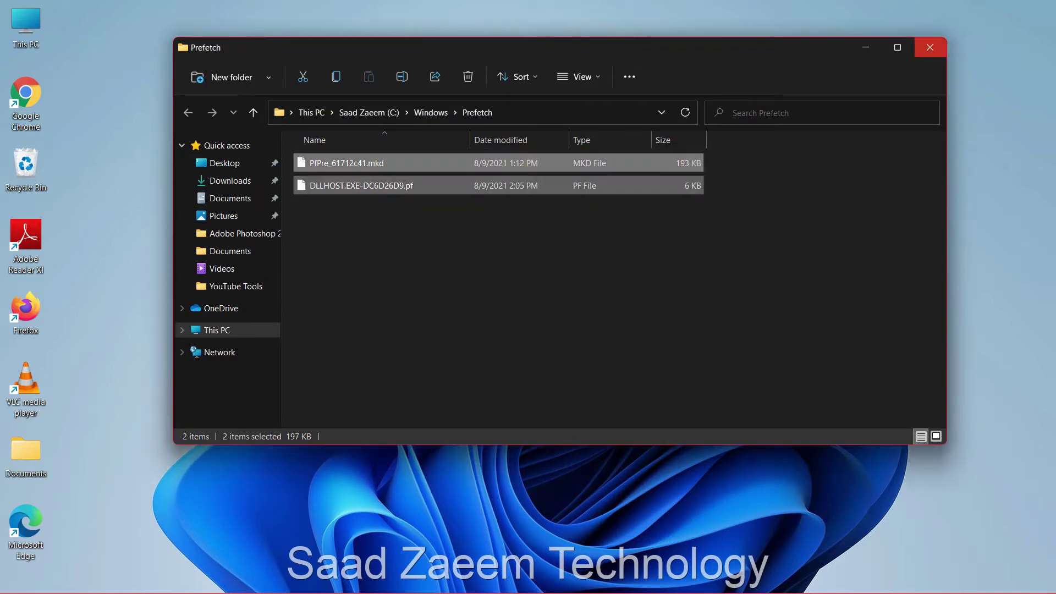
{"action": "left_click", "coordinate": [929, 47]}
- Empty the Recycle Bin from its desktop context menu, confirming permanent deletion
{"action": "right_click", "coordinate": [46, 151]}
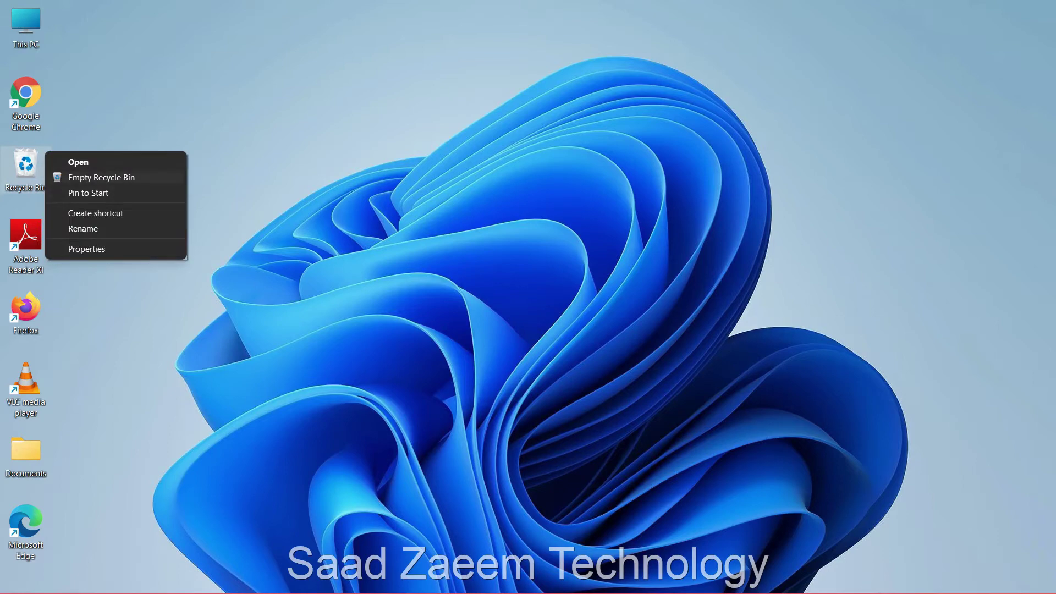
{"action": "left_click", "coordinate": [102, 177]}
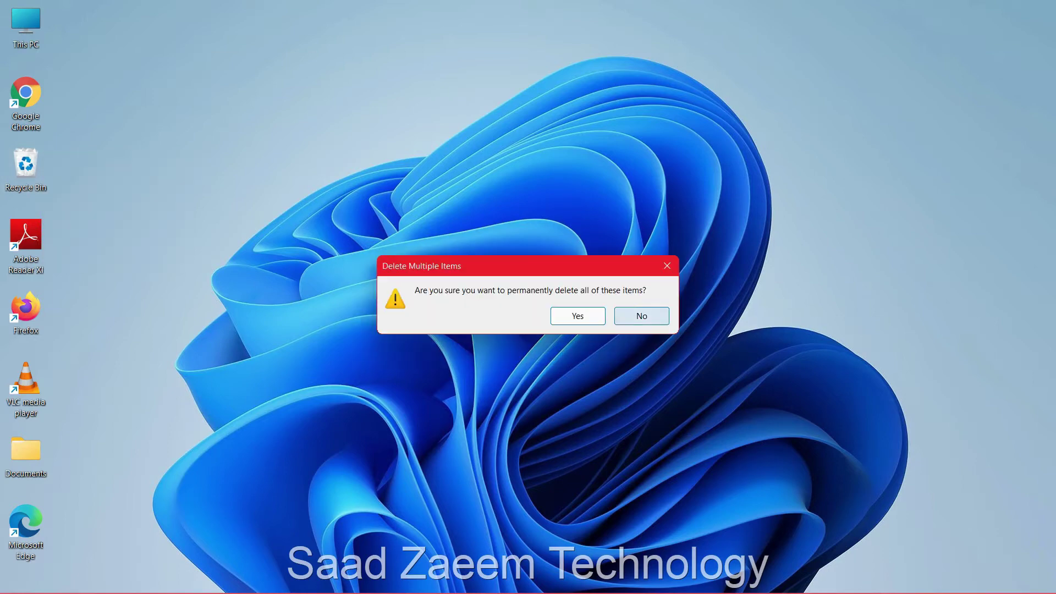
{"action": "left_click", "coordinate": [575, 314]}
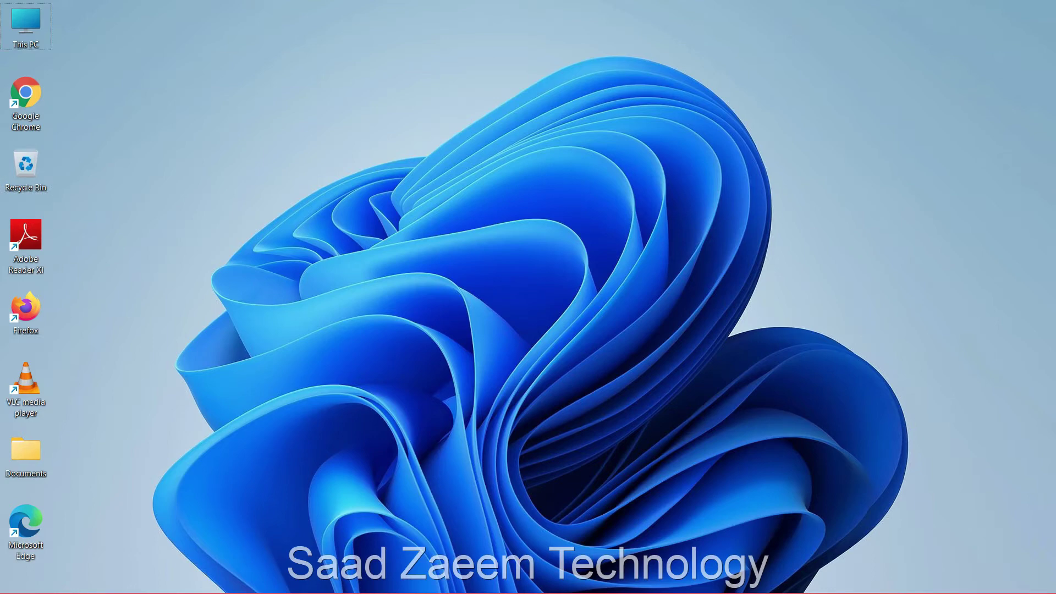
- Open Settings from Start and search 'View adva' to reach System Properties' Advanced page
{"action": "key", "text": "super"}
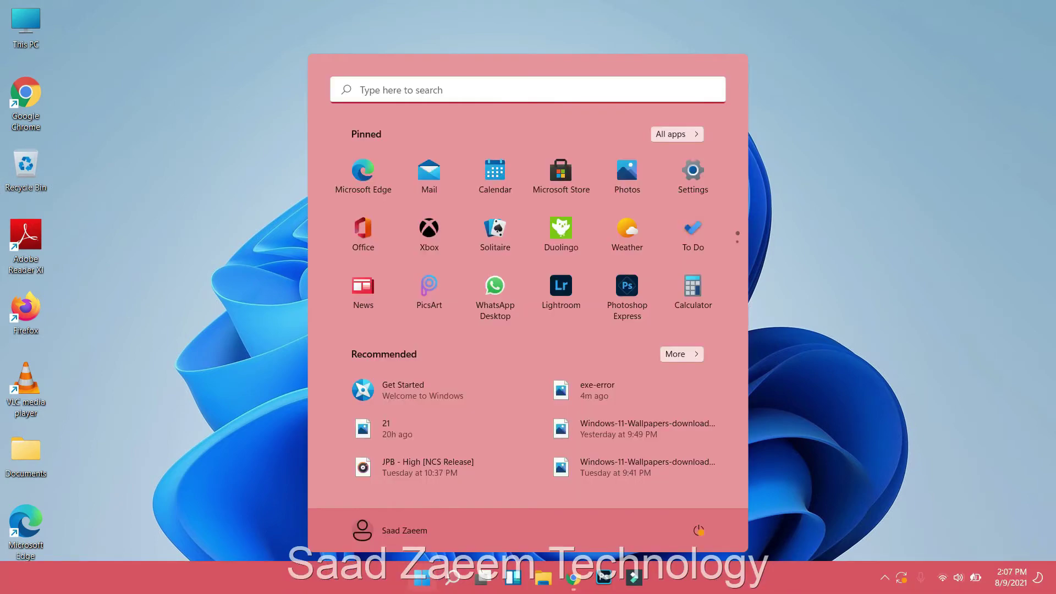
{"action": "type", "text": "sett"}
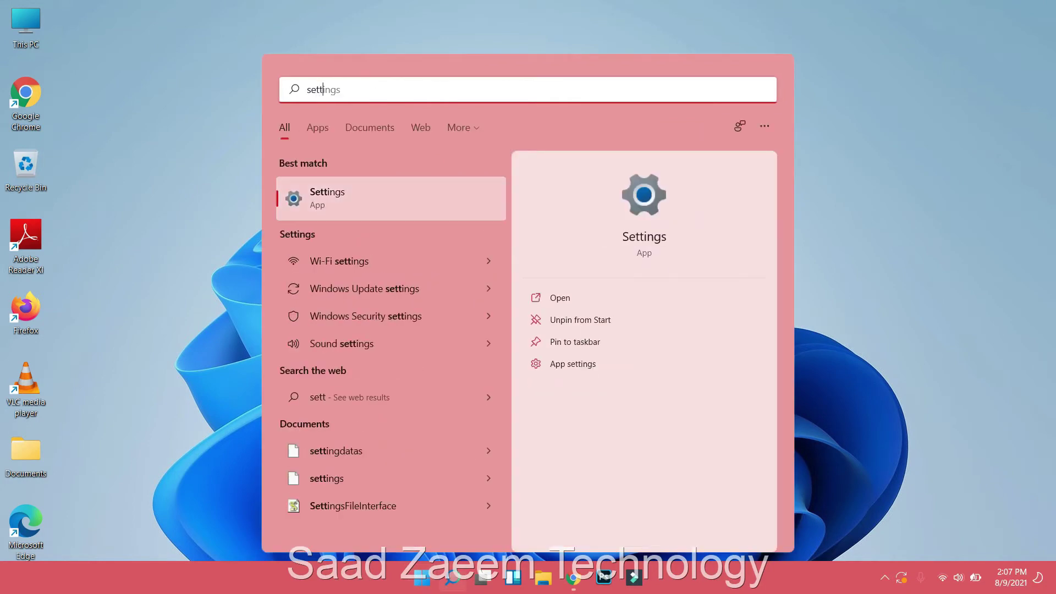
{"action": "key", "text": "Return"}
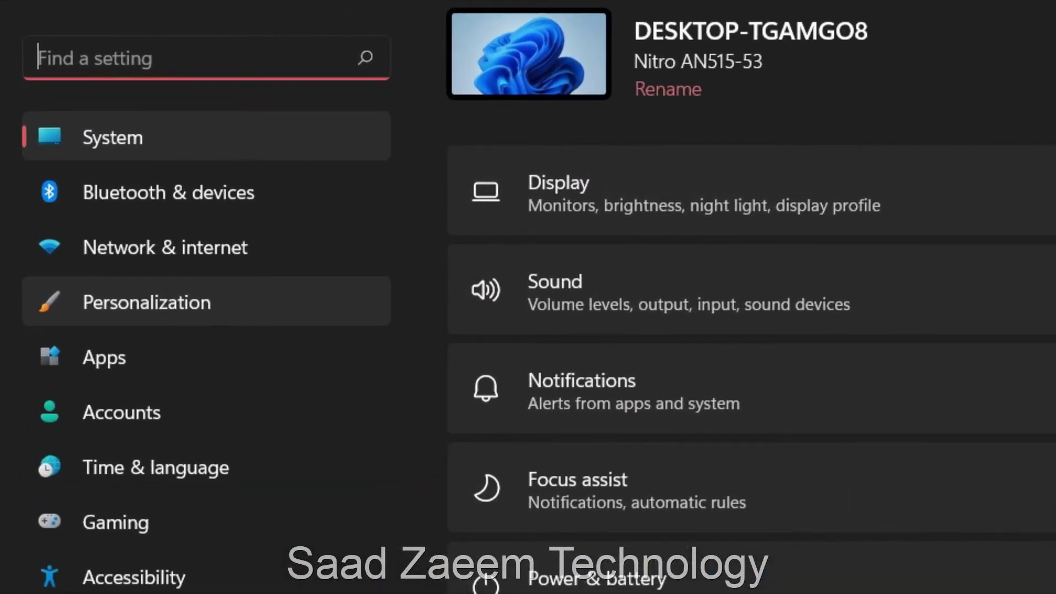
{"action": "type", "text": "View "}
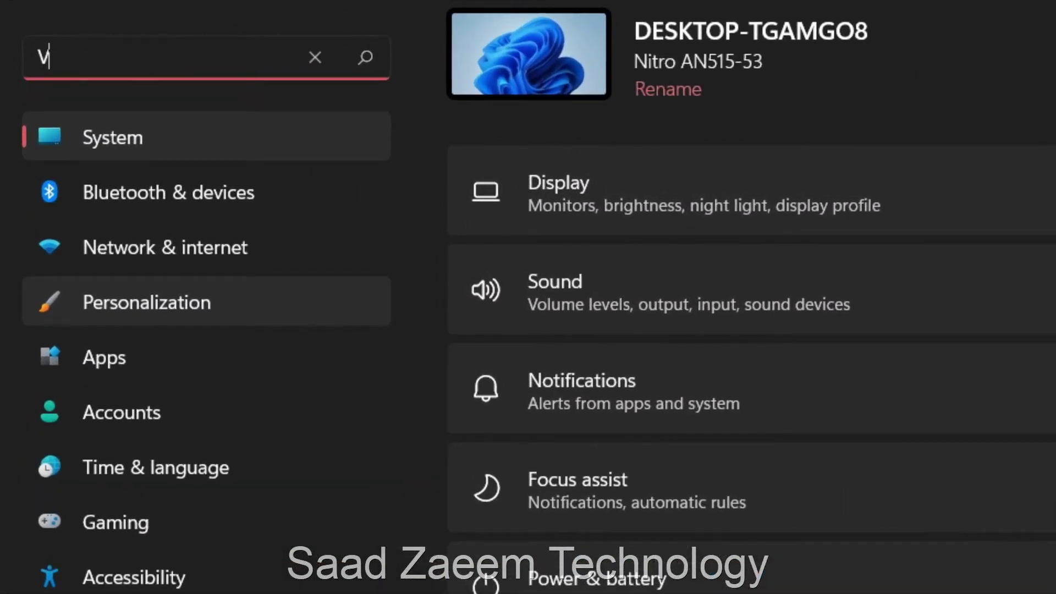
{"action": "type", "text": "adva"}
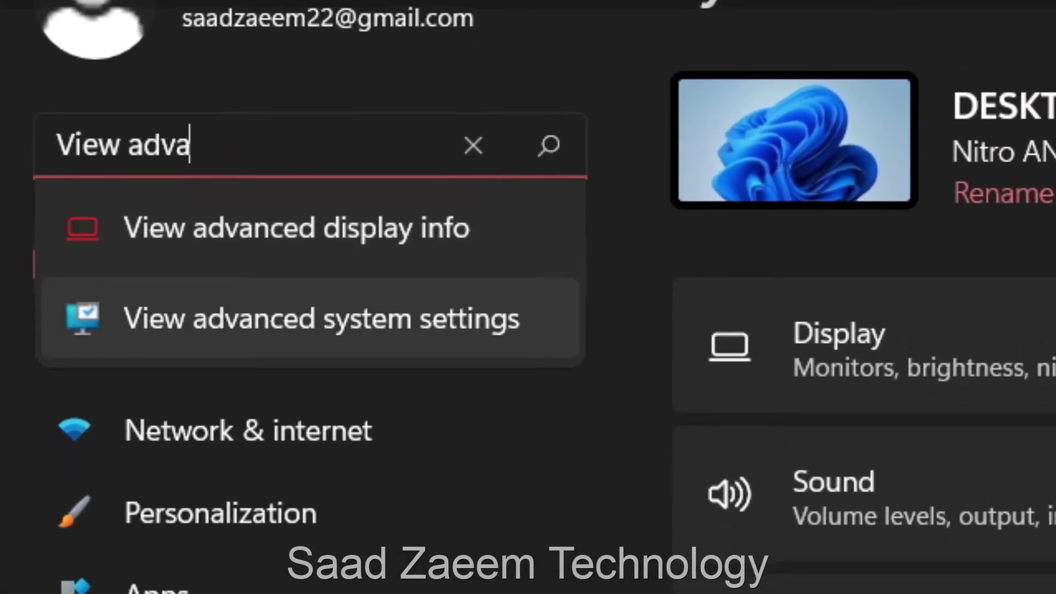
{"action": "key", "text": "Return"}
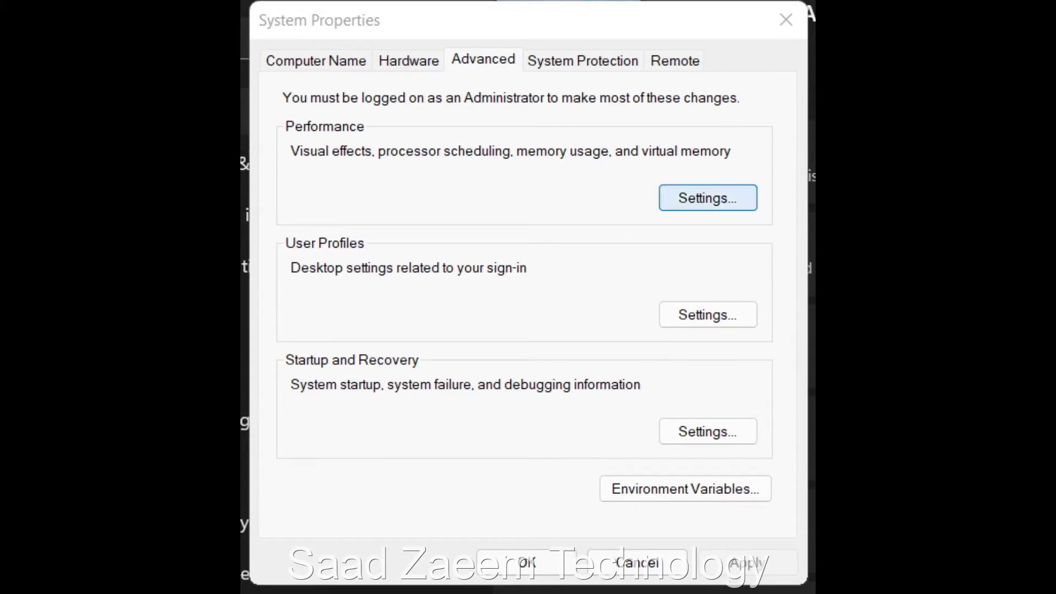
- Open Performance Options and switch to its Data Execution Prevention tab
{"action": "left_click", "coordinate": [708, 198]}
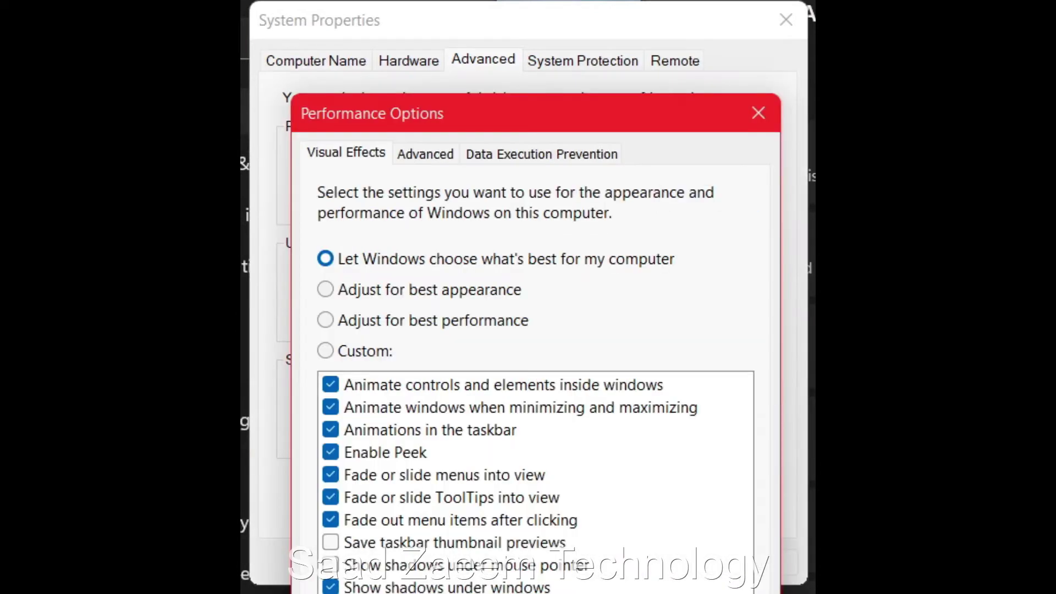
{"action": "left_click_drag", "start_coordinate": [516, 125], "coordinate": [521, 39]}
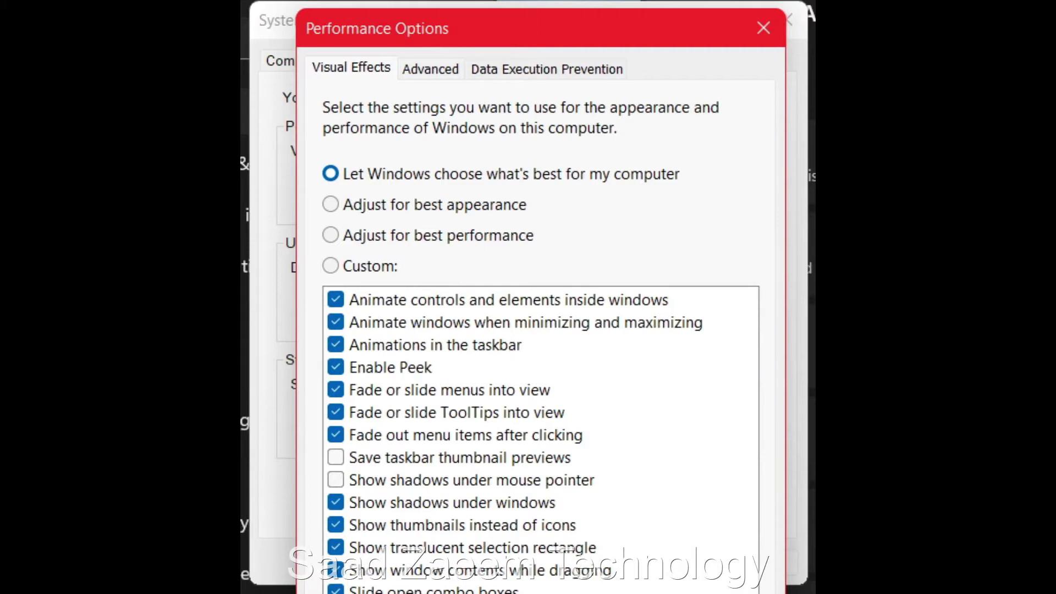
{"action": "left_click", "coordinate": [547, 69]}
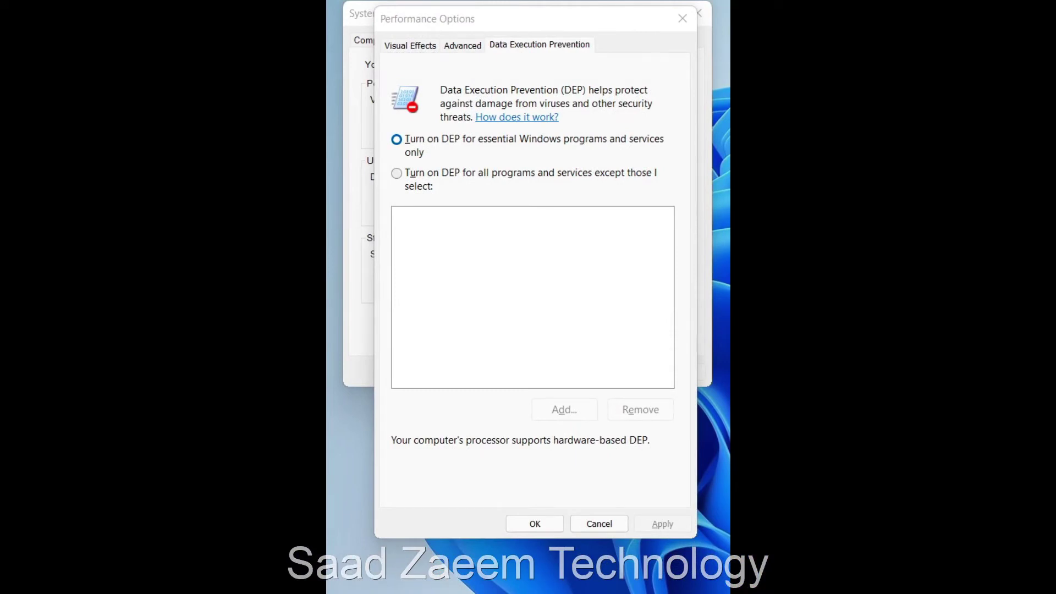
- Turn on DEP for all programs except selected ones, apply it, and start adding an exception
{"action": "key", "text": "alt+u"}
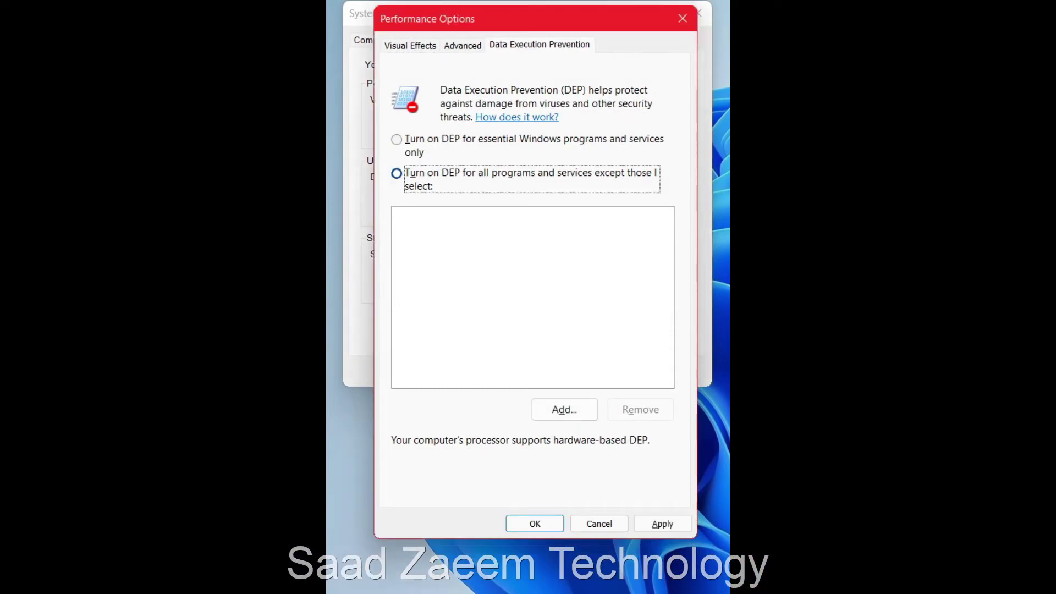
{"action": "key", "text": "alt+a"}
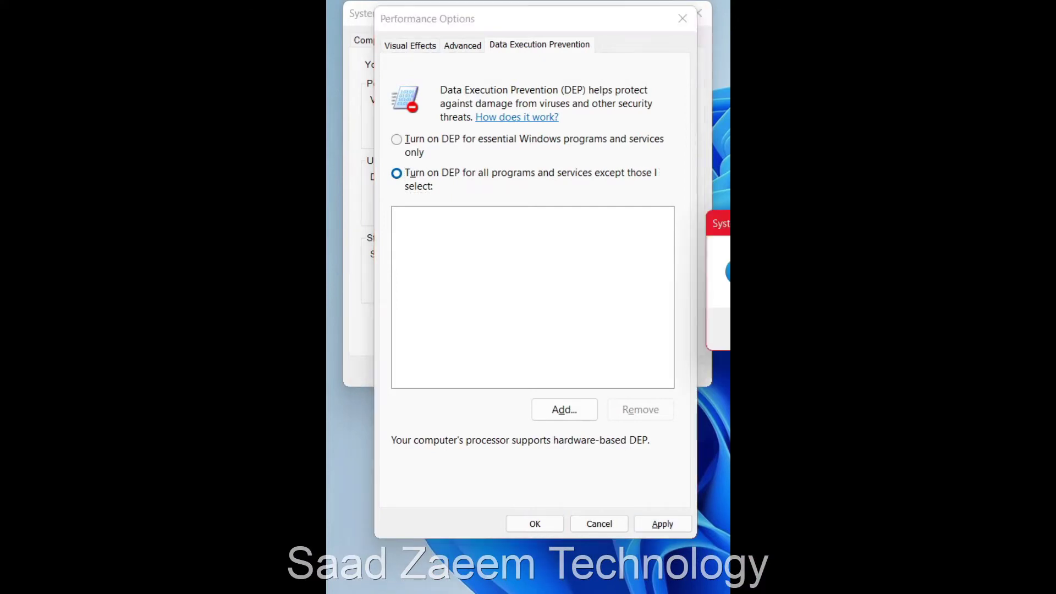
{"action": "left_click_drag", "start_coordinate": [715, 221], "coordinate": [359, 170]}
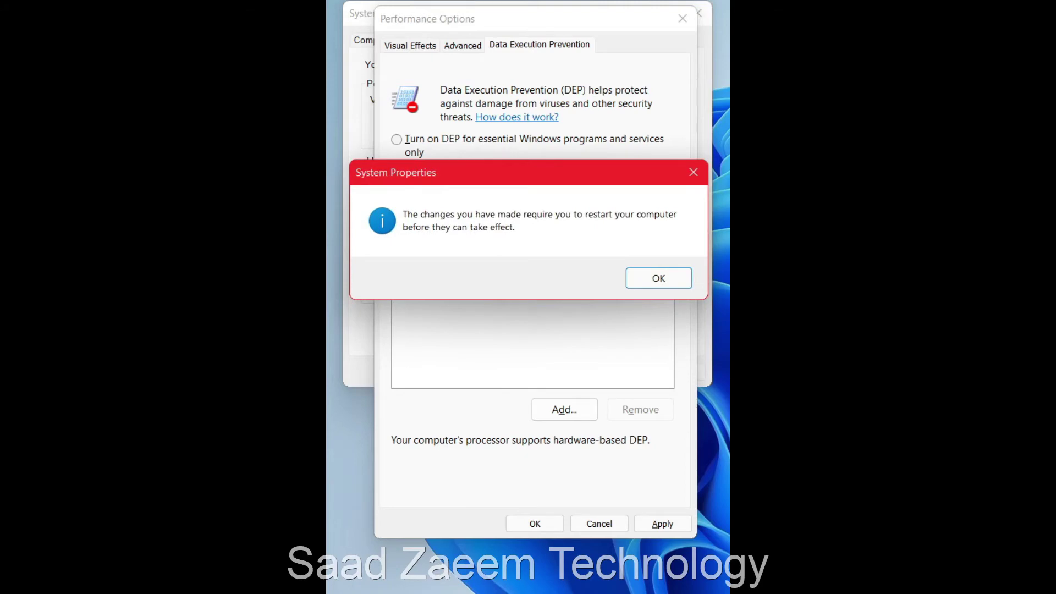
{"action": "key", "text": "Return"}
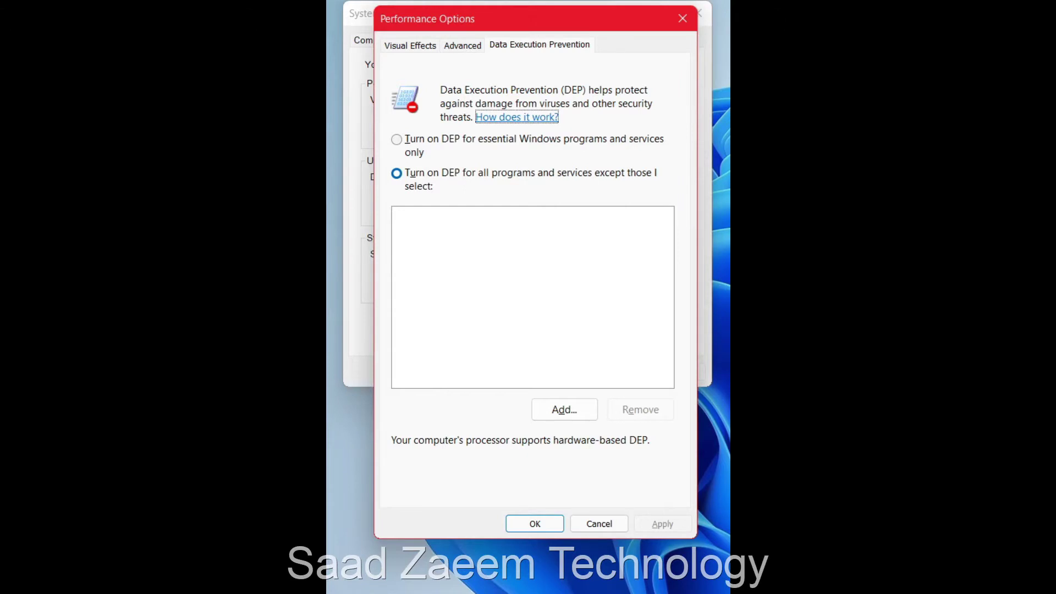
{"action": "left_click", "coordinate": [564, 410]}
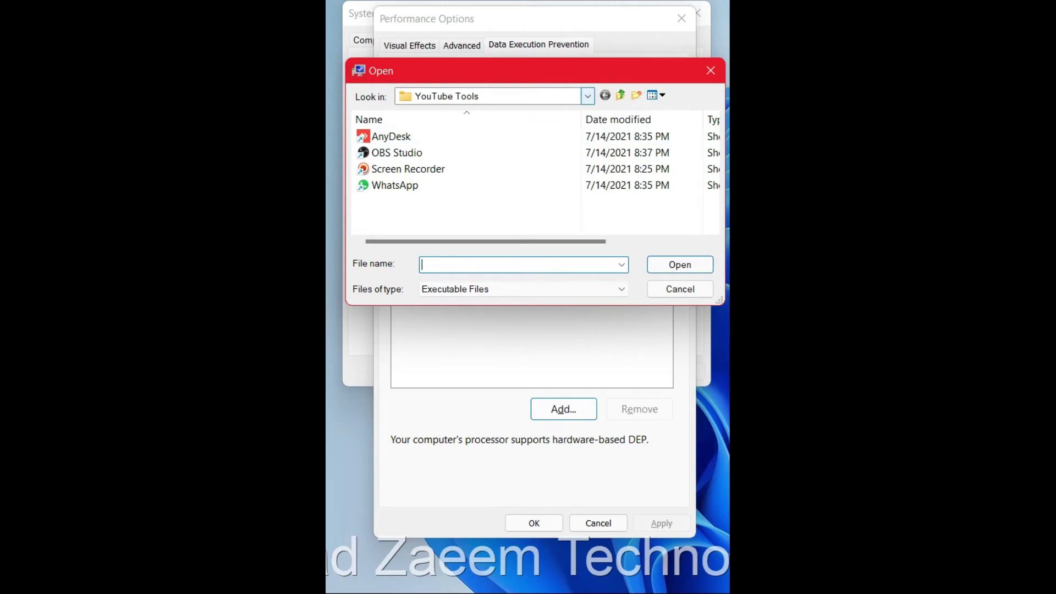
- Leave the Open dialog's Look in on Desktop and cancel without adding a DEP exception
{"action": "left_click", "coordinate": [588, 96]}
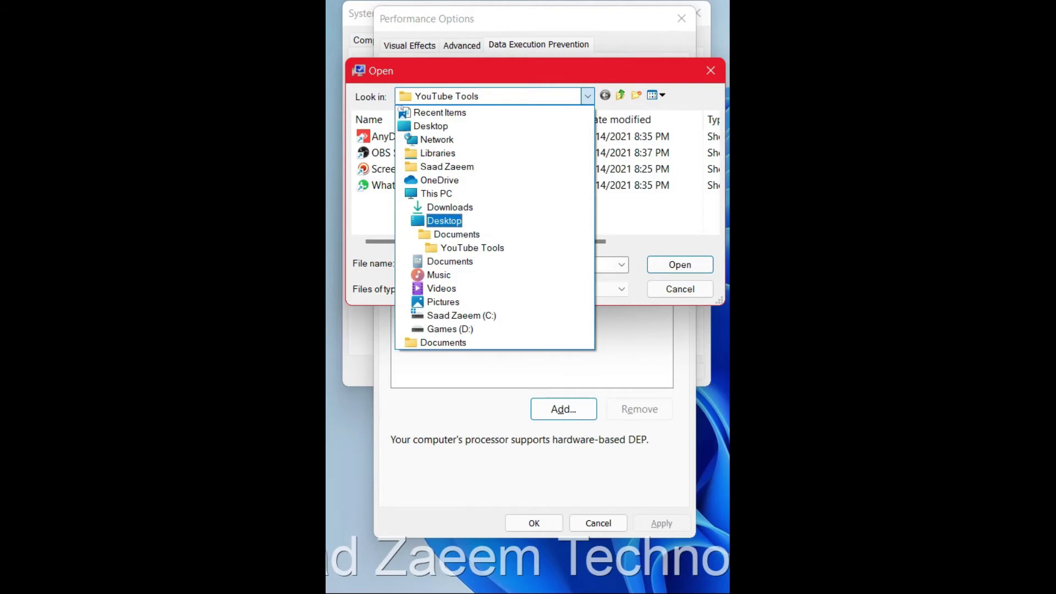
{"action": "left_click", "coordinate": [445, 221]}
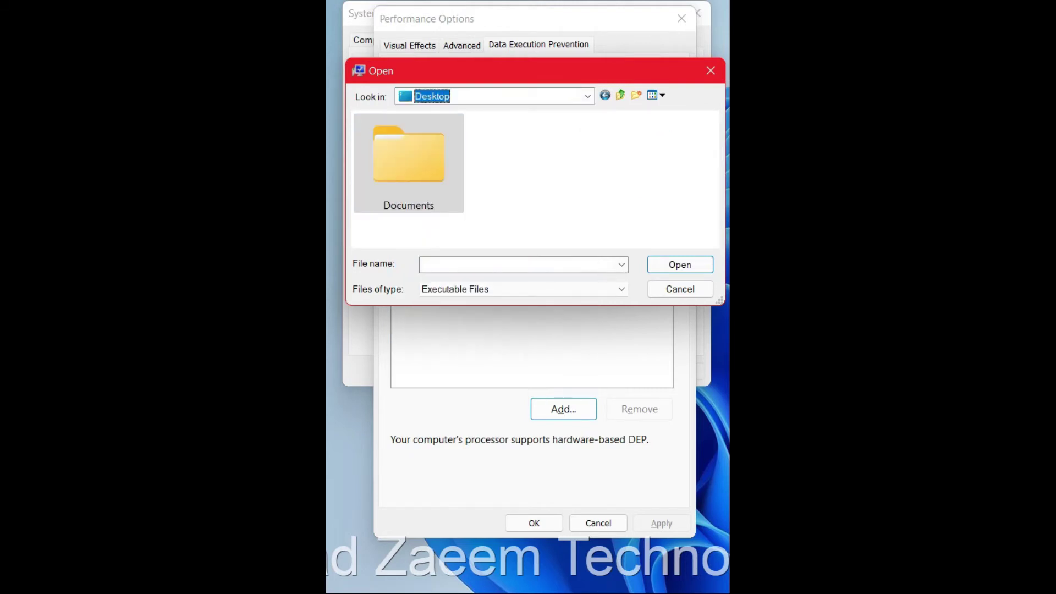
{"action": "left_click", "coordinate": [587, 96]}
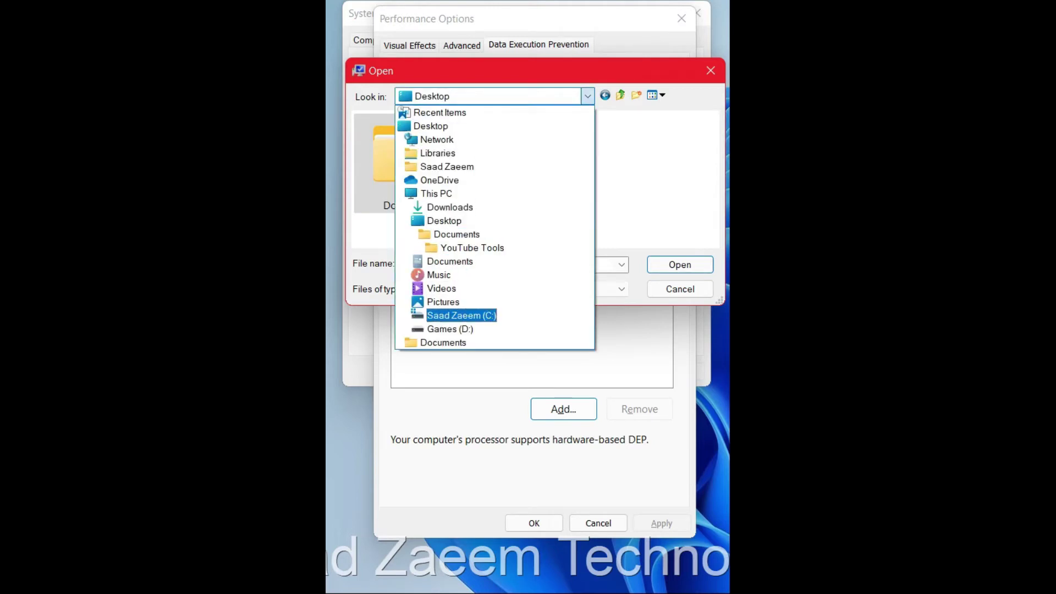
{"action": "key", "text": "Down"}
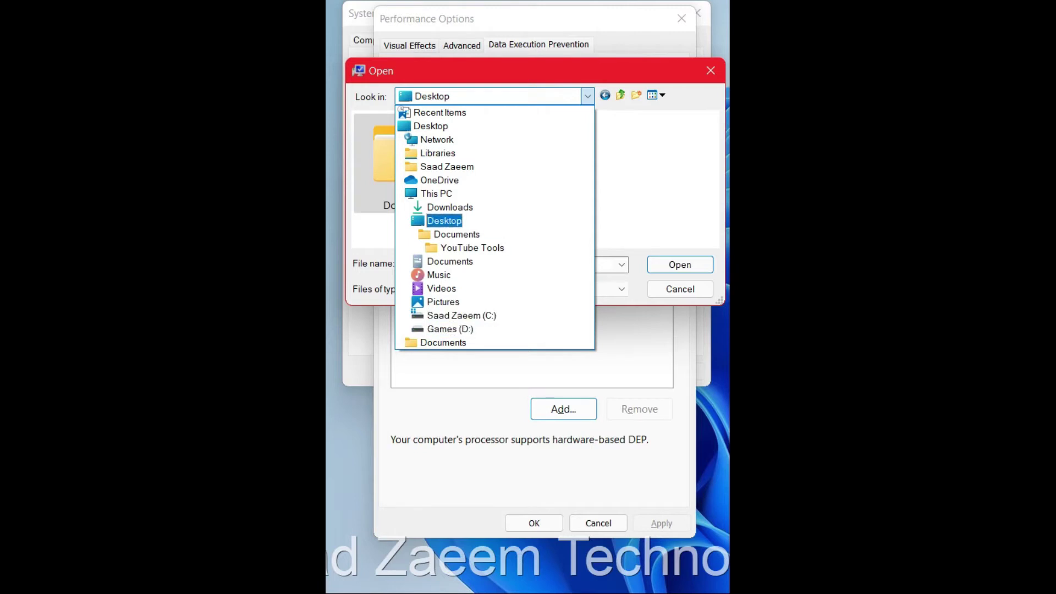
{"action": "key", "text": "Return"}
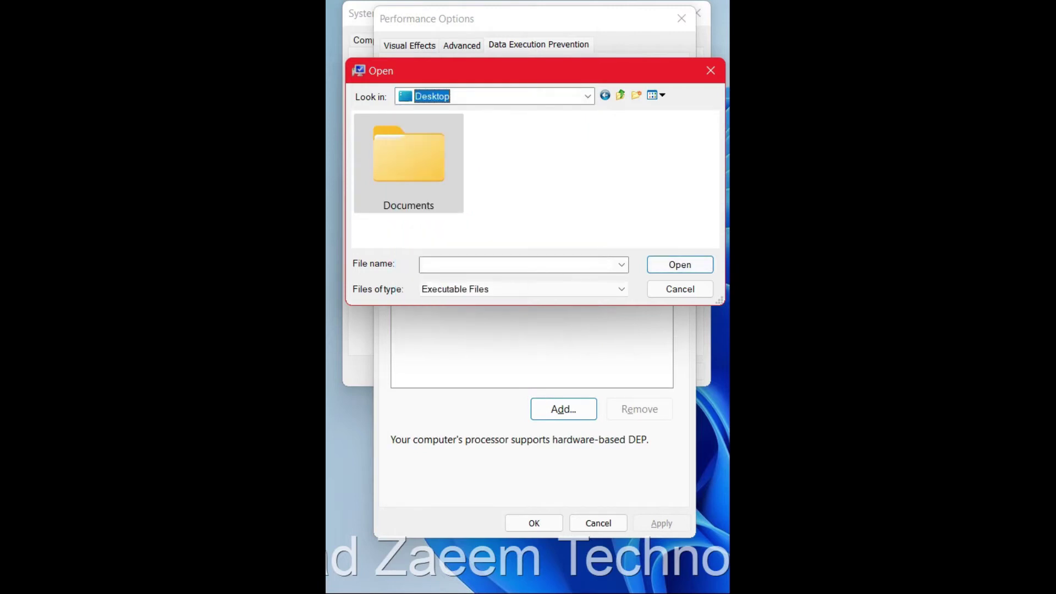
{"action": "key", "text": "Escape"}
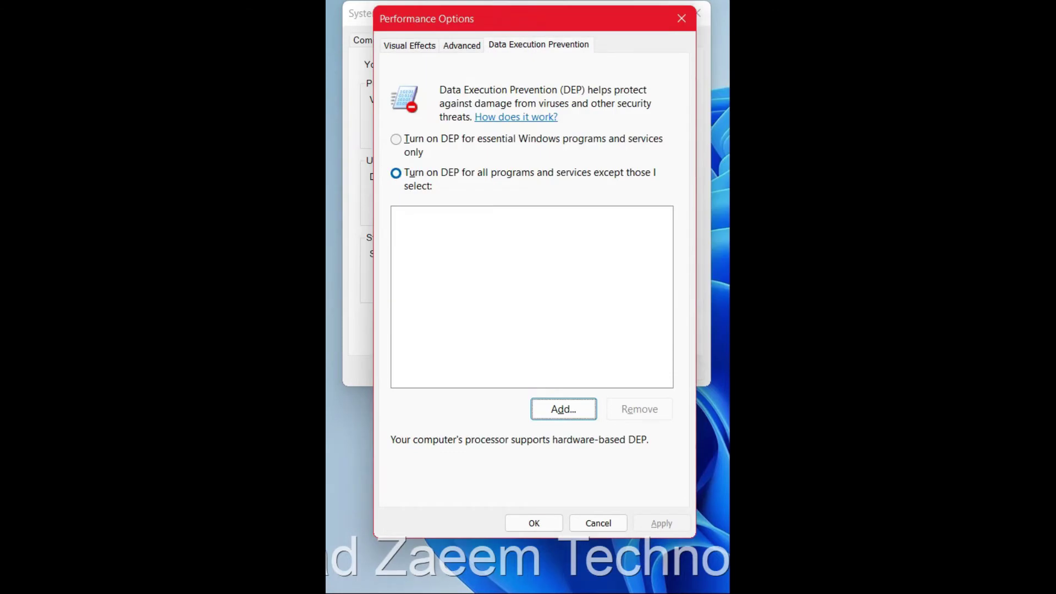
- Confirm the DEP-for-all-programs setting and close Performance Options and System Properties
{"action": "left_click", "coordinate": [534, 522]}
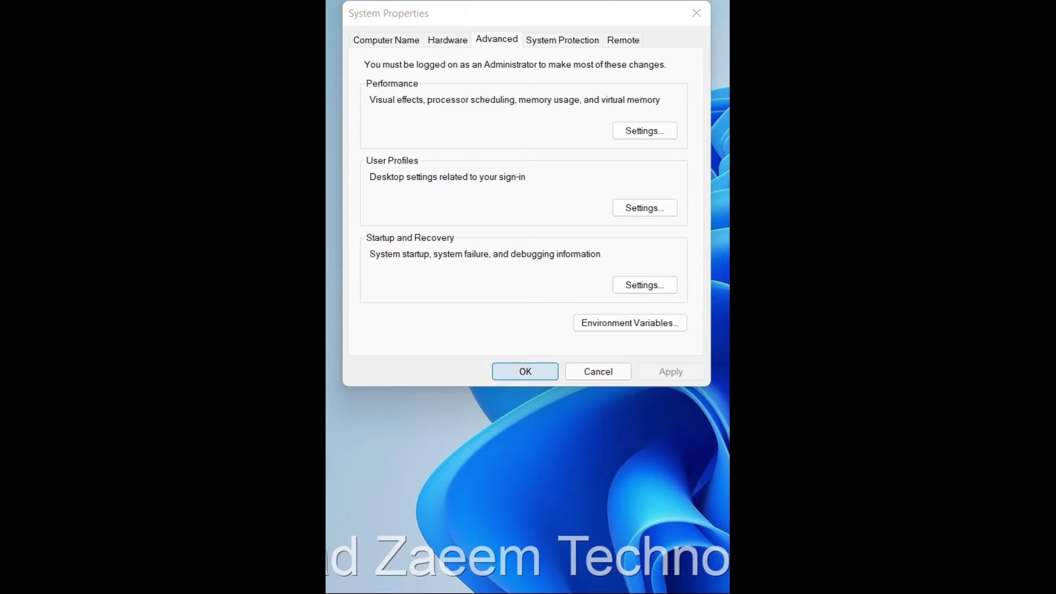
{"action": "left_click", "coordinate": [525, 371]}
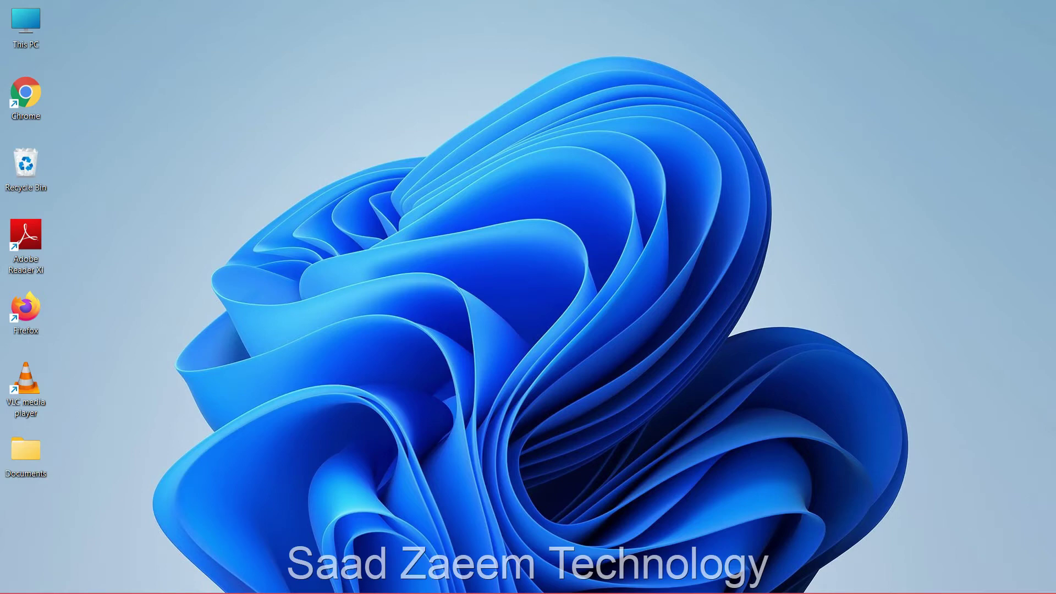
- Search Start for 'regedit' and launch the Registry Editor
{"action": "key", "text": "super"}
{"action": "type", "text": "regedit"}
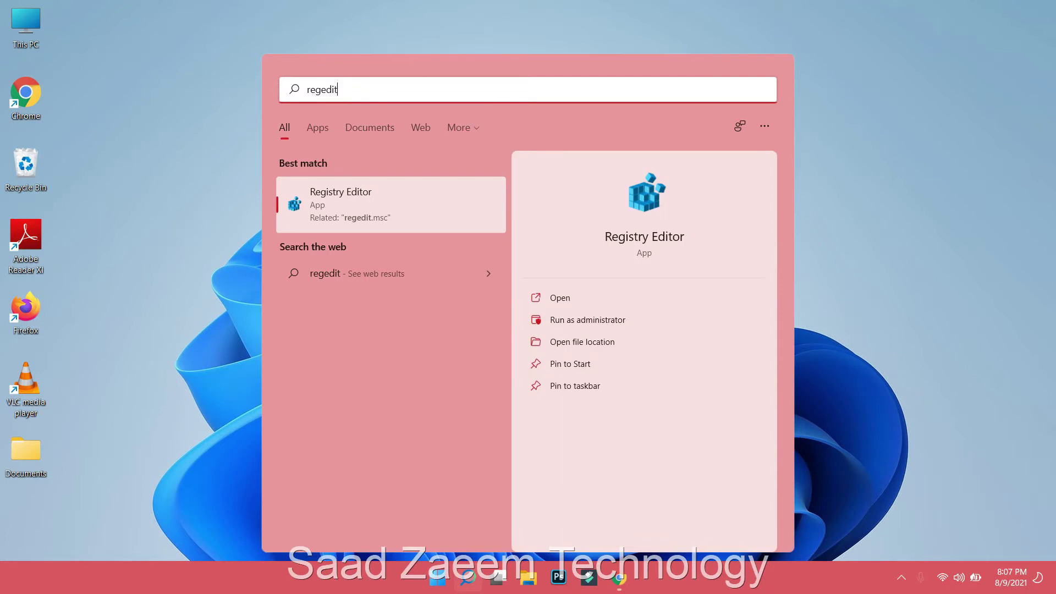
{"action": "key", "text": "Return"}
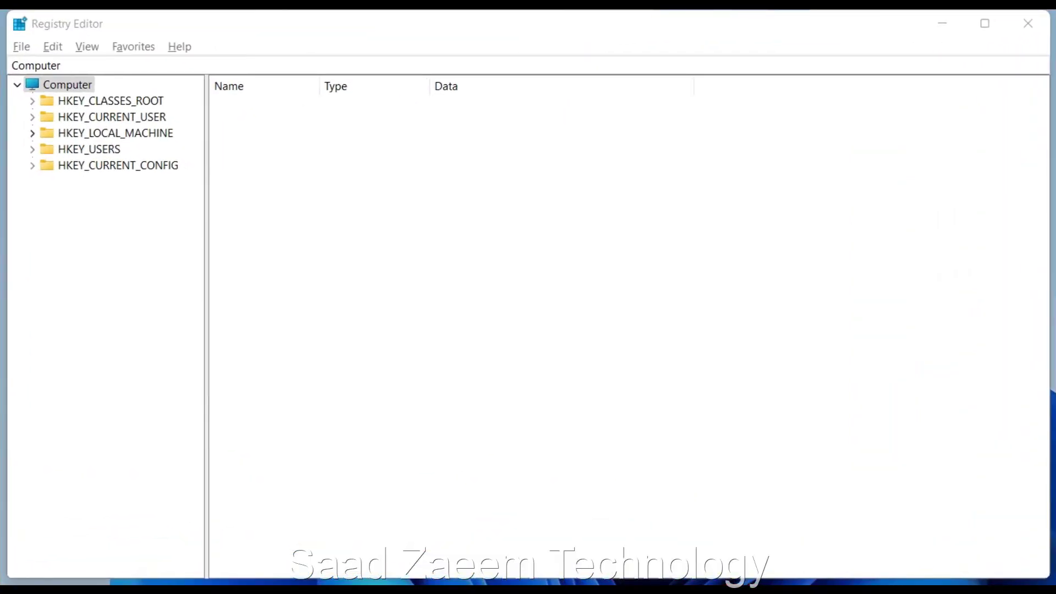
- Expand HKEY_LOCAL_MACHINE > SOFTWARE > Microsoft and widen the key tree pane
{"action": "left_click", "coordinate": [32, 133]}
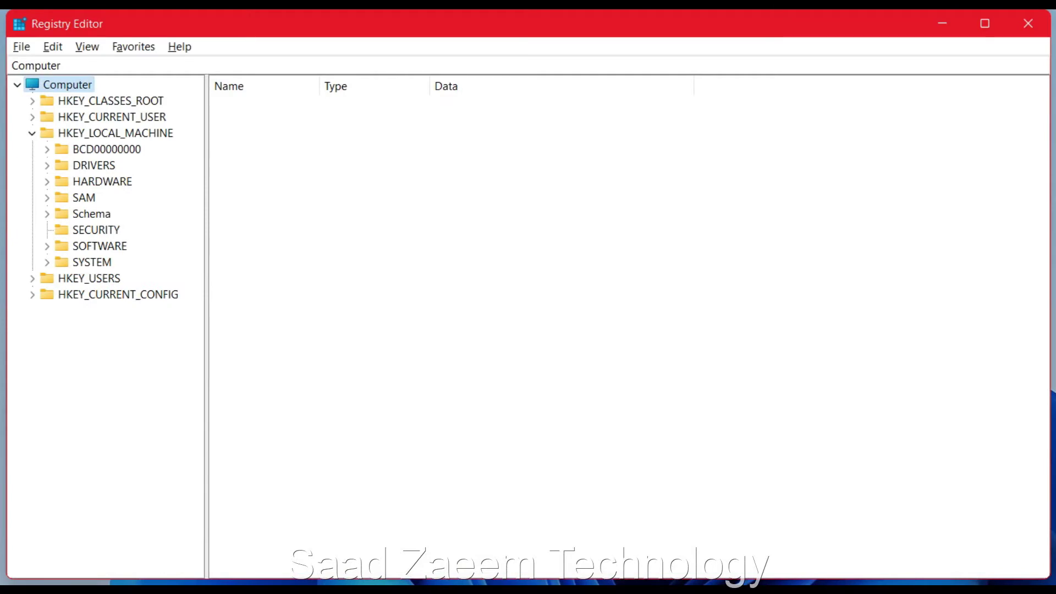
{"action": "left_click", "coordinate": [47, 245]}
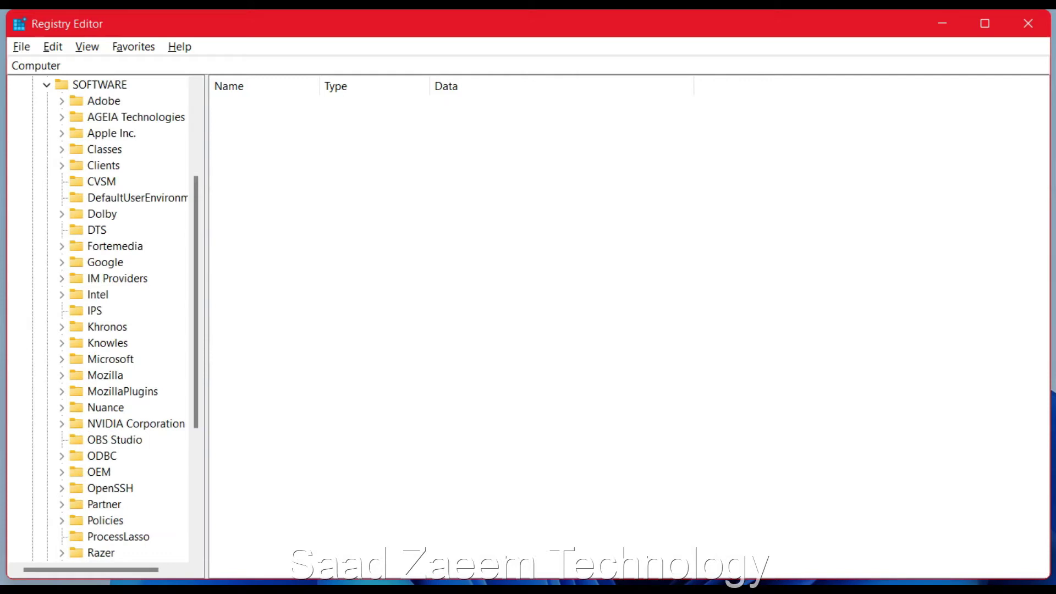
{"action": "left_click", "coordinate": [61, 359]}
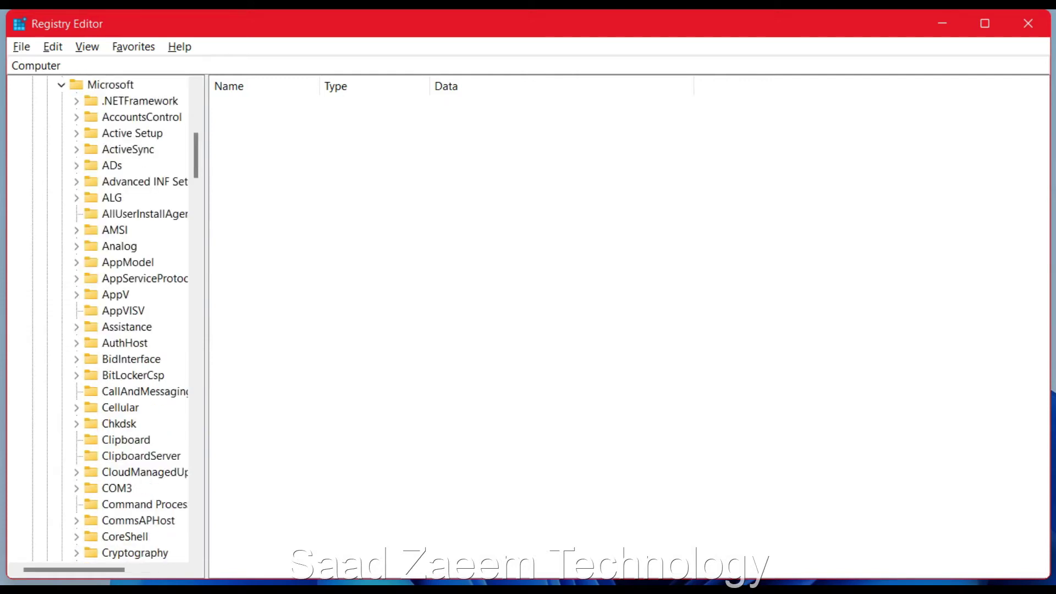
{"action": "left_click_drag", "start_coordinate": [207, 325], "coordinate": [293, 325]}
- Expand Windows NT and open CurrentVersion to list values like CurrentBuild 22000
{"action": "scroll", "coordinate": [162, 324], "scroll_direction": "down", "scroll_amount": 19}
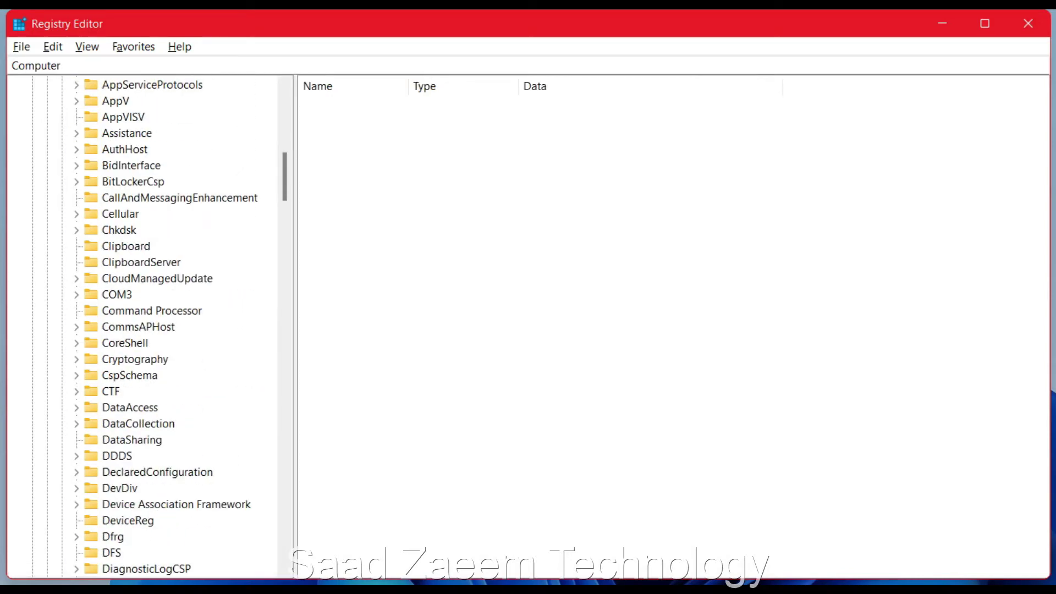
{"action": "scroll", "coordinate": [162, 324], "scroll_direction": "down", "scroll_amount": 20}
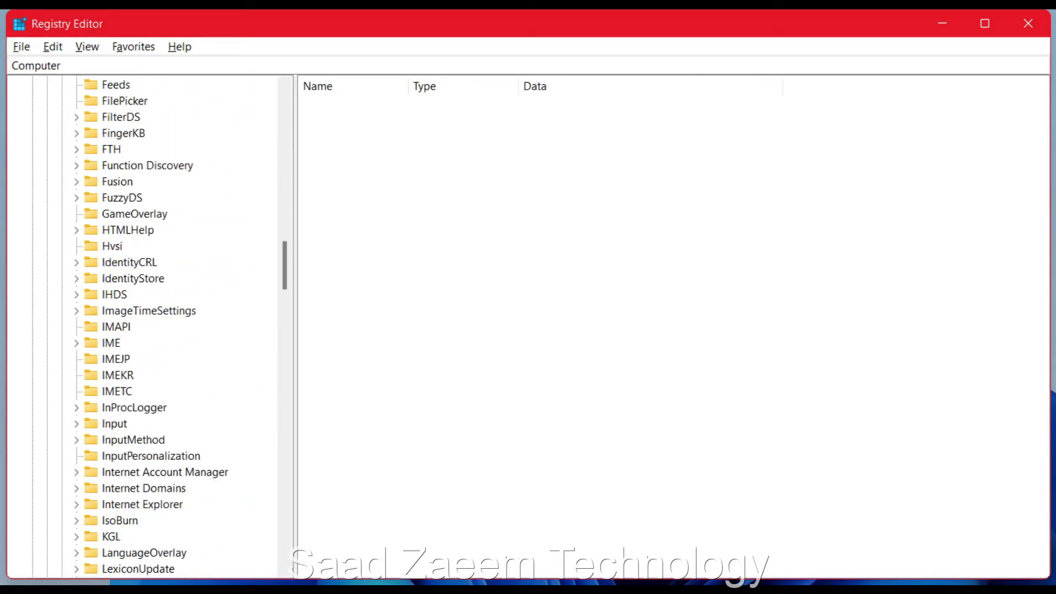
{"action": "scroll", "coordinate": [162, 325], "scroll_direction": "down", "scroll_amount": 20}
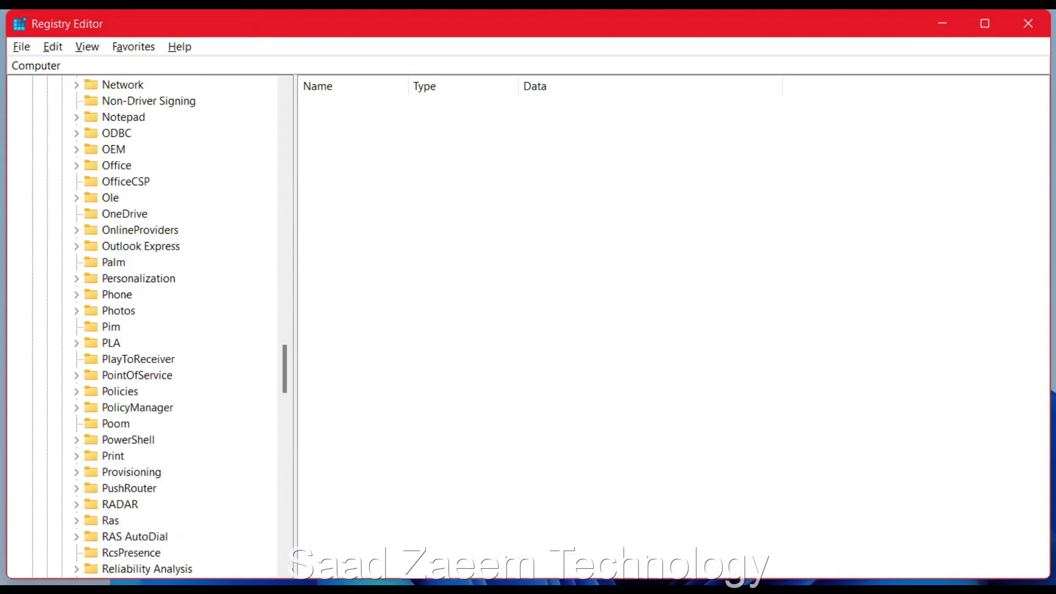
{"action": "scroll", "coordinate": [162, 325], "scroll_direction": "down", "scroll_amount": 10}
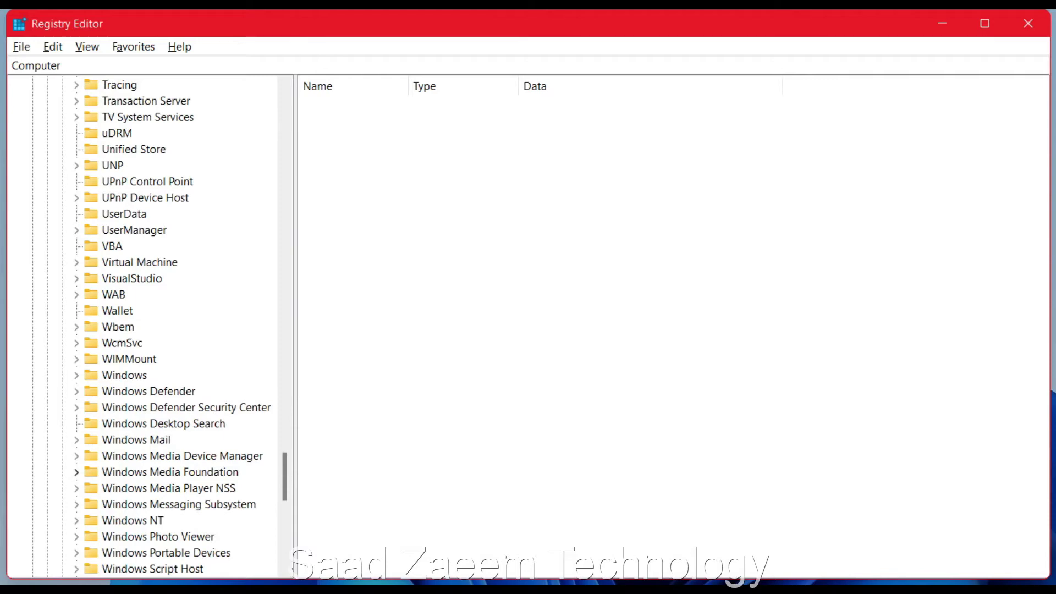
{"action": "left_click", "coordinate": [76, 521]}
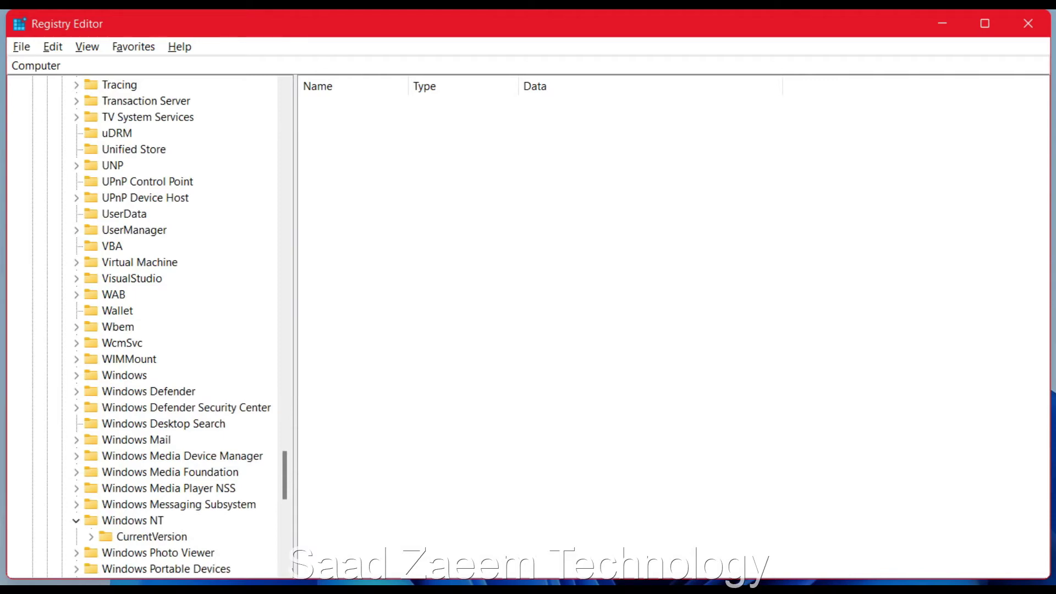
{"action": "scroll", "coordinate": [76, 521], "scroll_direction": "down", "scroll_amount": 1}
{"action": "double_click", "coordinate": [152, 489]}
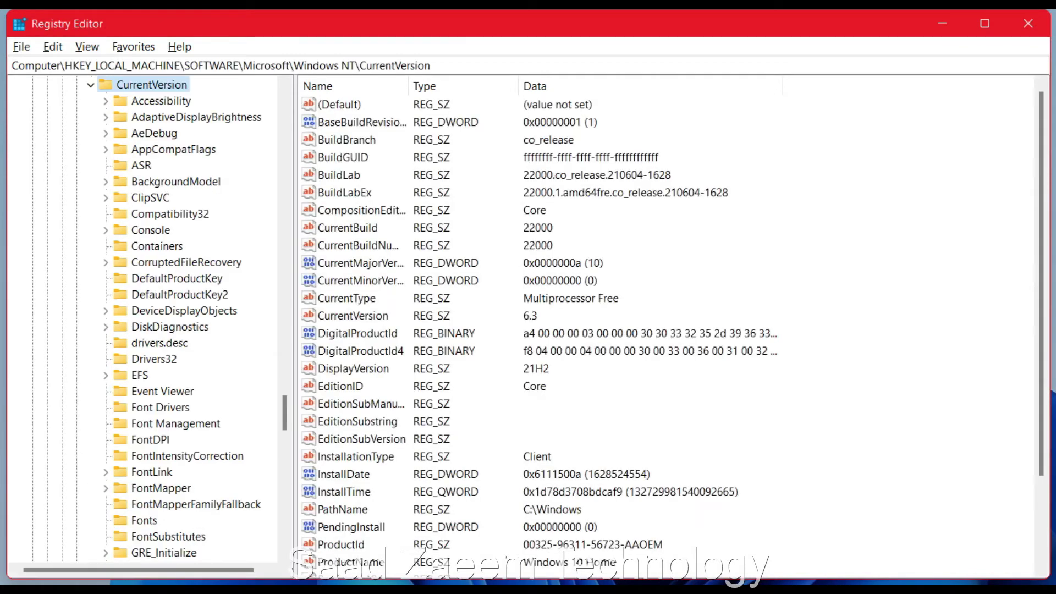
- Expand CurrentVersion's subkeys and open the Windows key to show AppInit_DLLs and related values
{"action": "scroll", "coordinate": [143, 319], "scroll_direction": "up", "scroll_amount": 1}
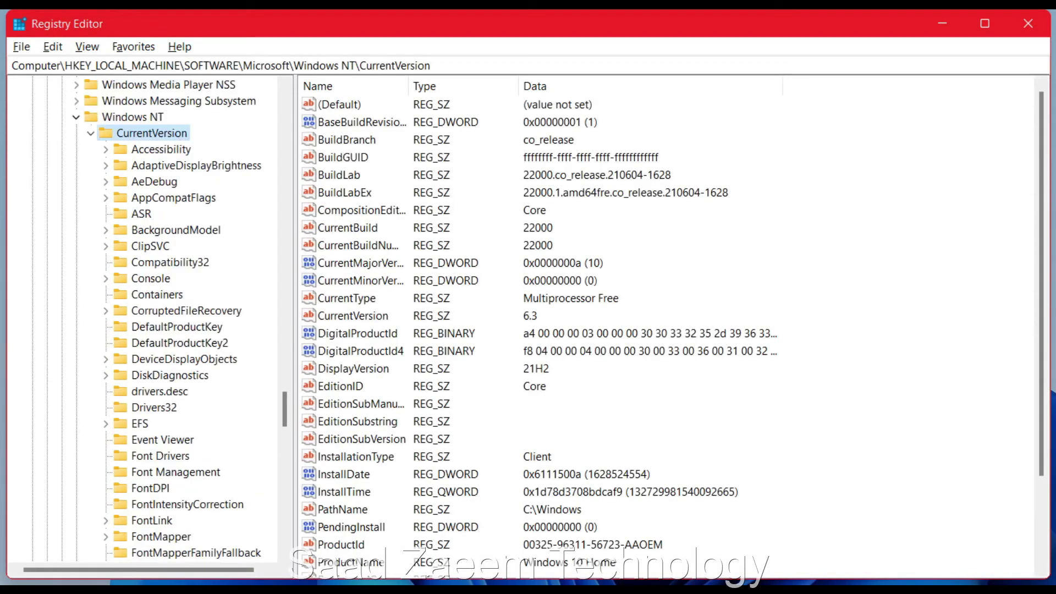
{"action": "left_click", "coordinate": [91, 133]}
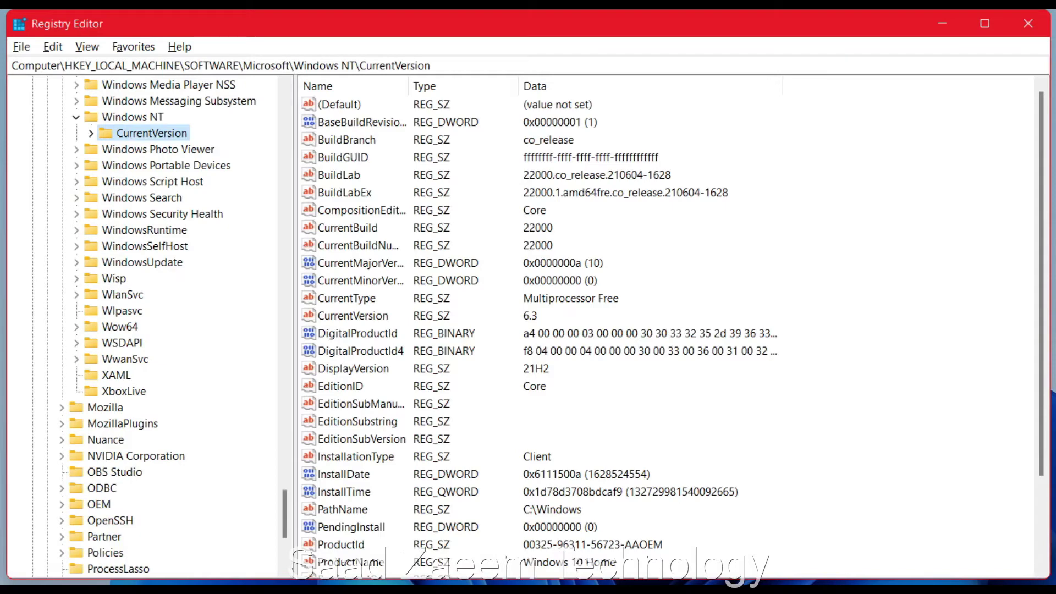
{"action": "key", "text": "Right"}
{"action": "scroll", "coordinate": [143, 319], "scroll_direction": "down", "scroll_amount": 2}
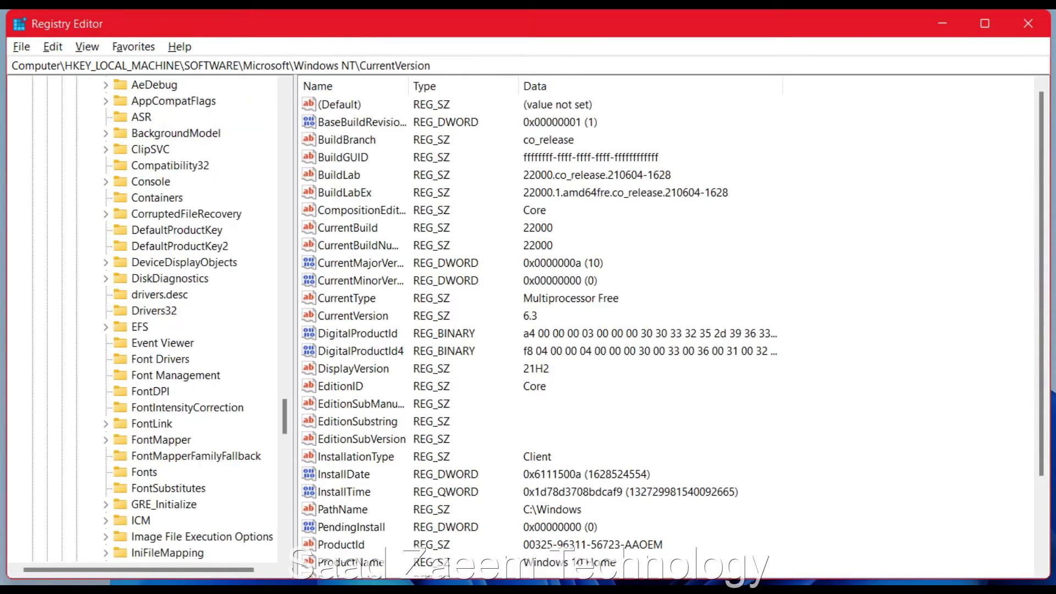
{"action": "scroll", "coordinate": [143, 319], "scroll_direction": "down", "scroll_amount": 5}
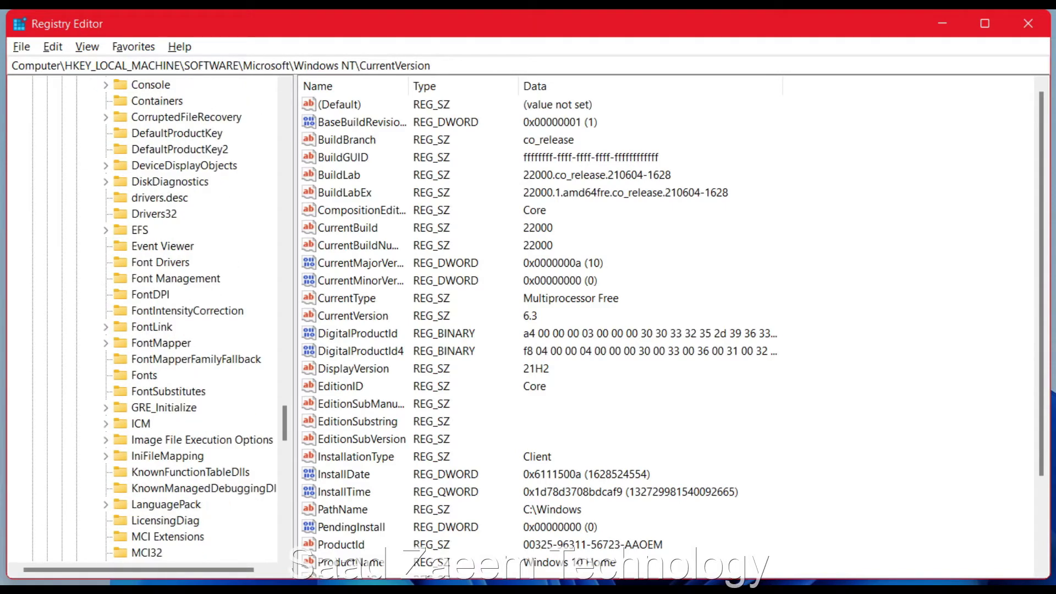
{"action": "scroll", "coordinate": [190, 319], "scroll_direction": "down", "scroll_amount": 5}
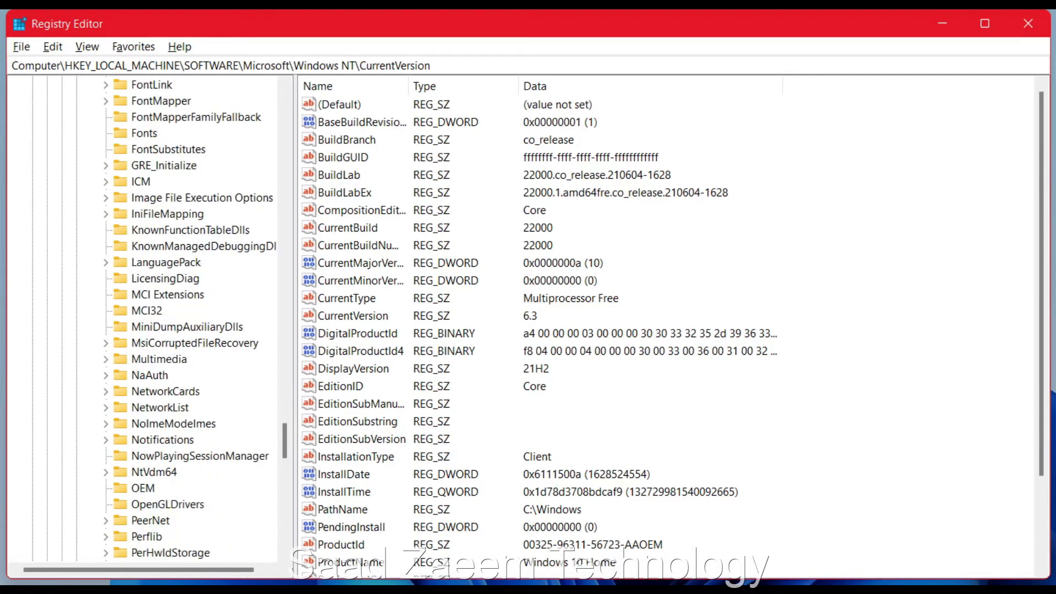
{"action": "scroll", "coordinate": [165, 319], "scroll_direction": "down", "scroll_amount": 8}
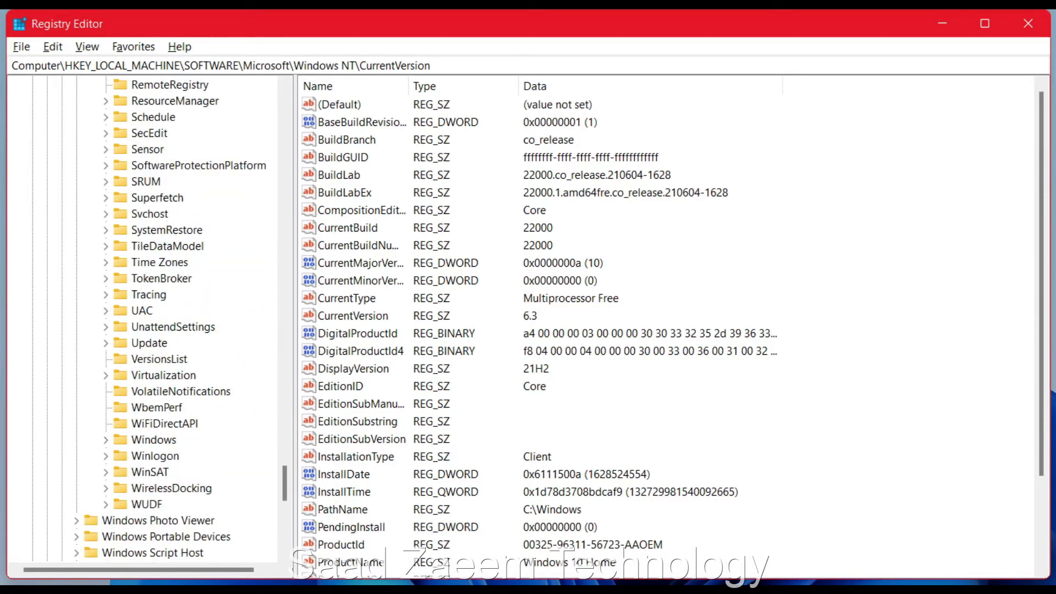
{"action": "left_click", "coordinate": [154, 440]}
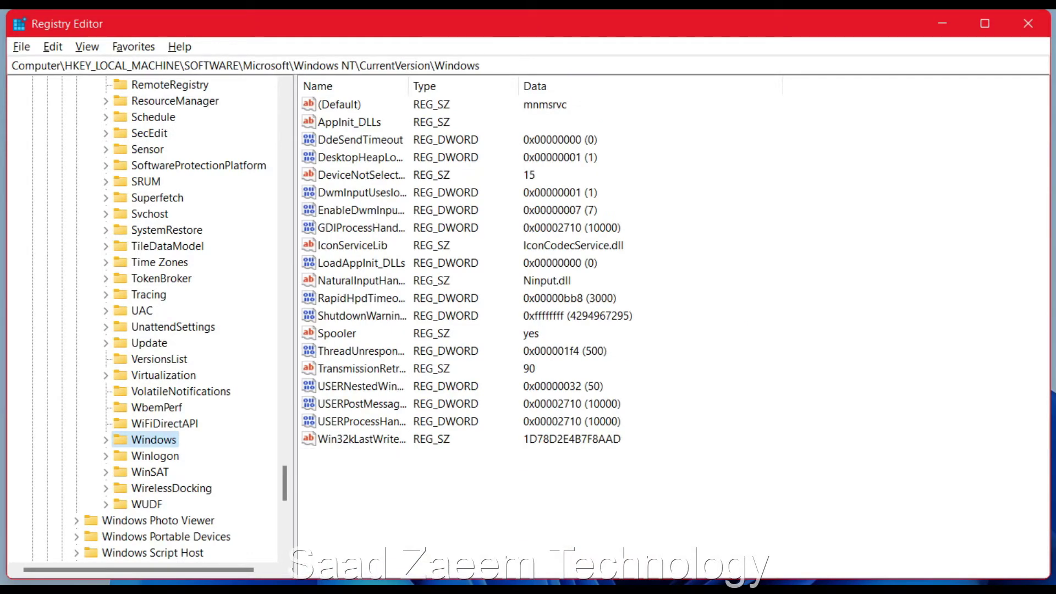
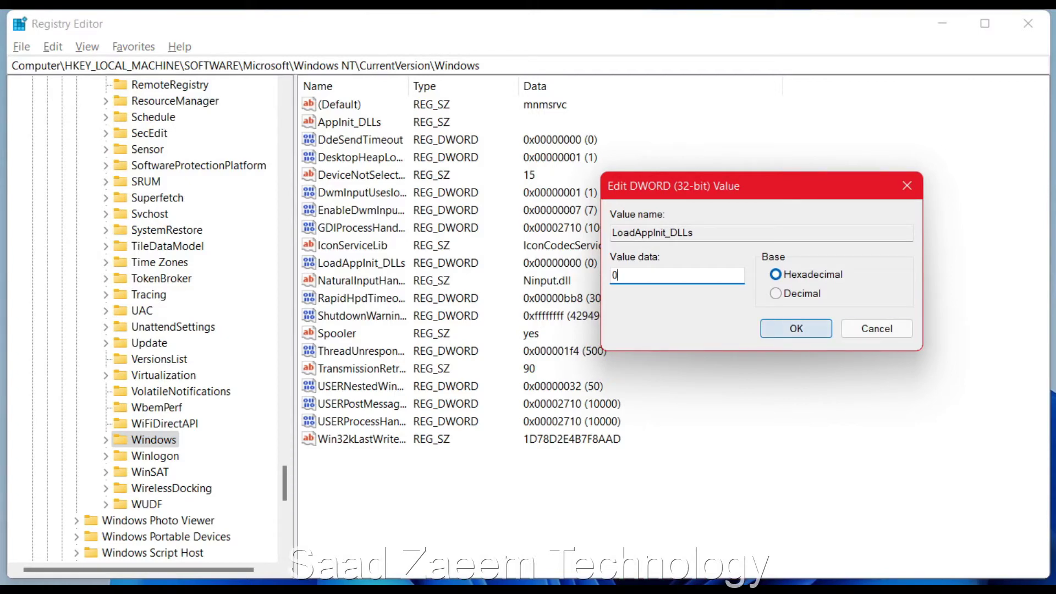
- Leave LoadAppInit_DLLs value data at 0 and confirm the Edit DWORD dialog
{"action": "left_click", "coordinate": [796, 329]}
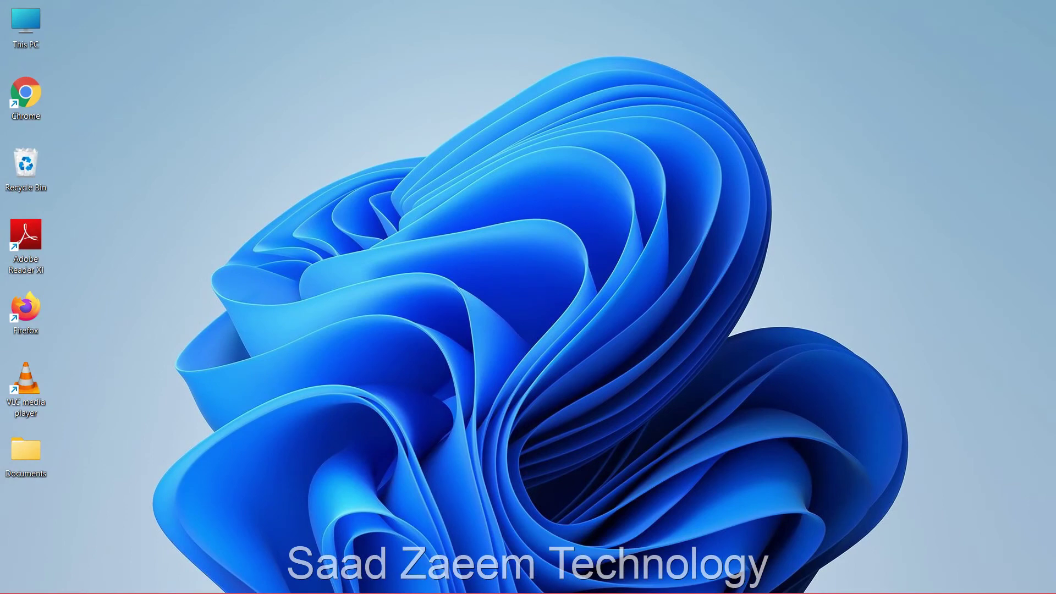
- Open Settings, start downloading the pending updates on the Windows Update page, then close Settings
{"action": "key", "text": "super"}
{"action": "type", "text": "sett"}
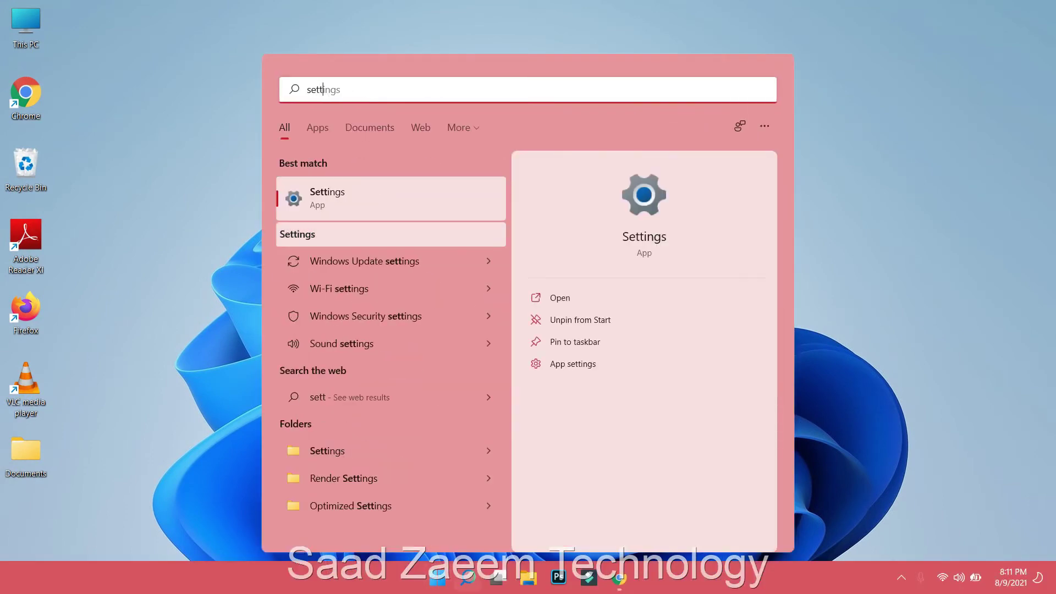
{"action": "key", "text": "Return"}
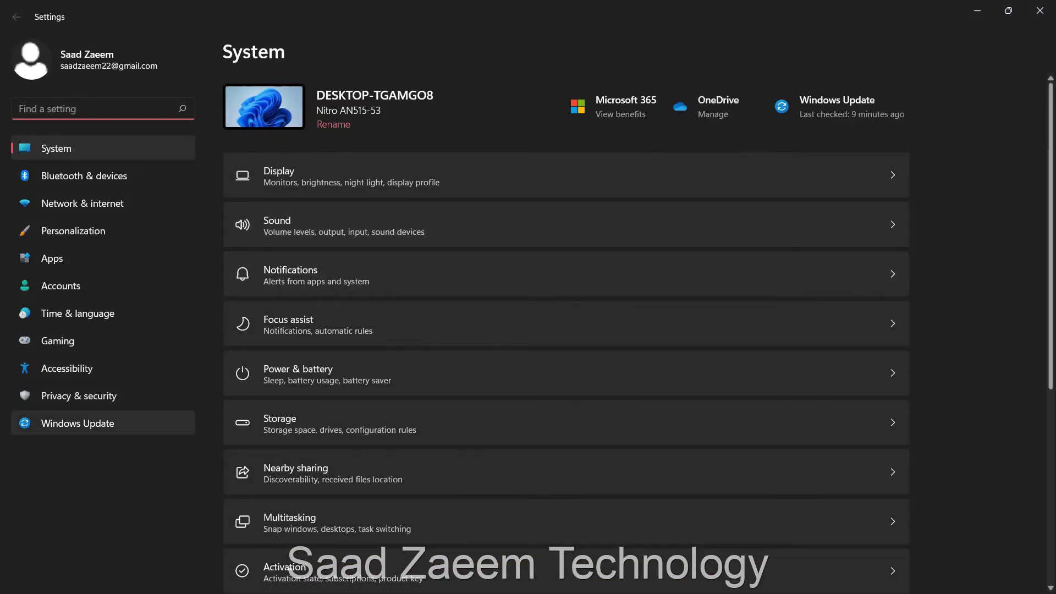
{"action": "left_click", "coordinate": [78, 423]}
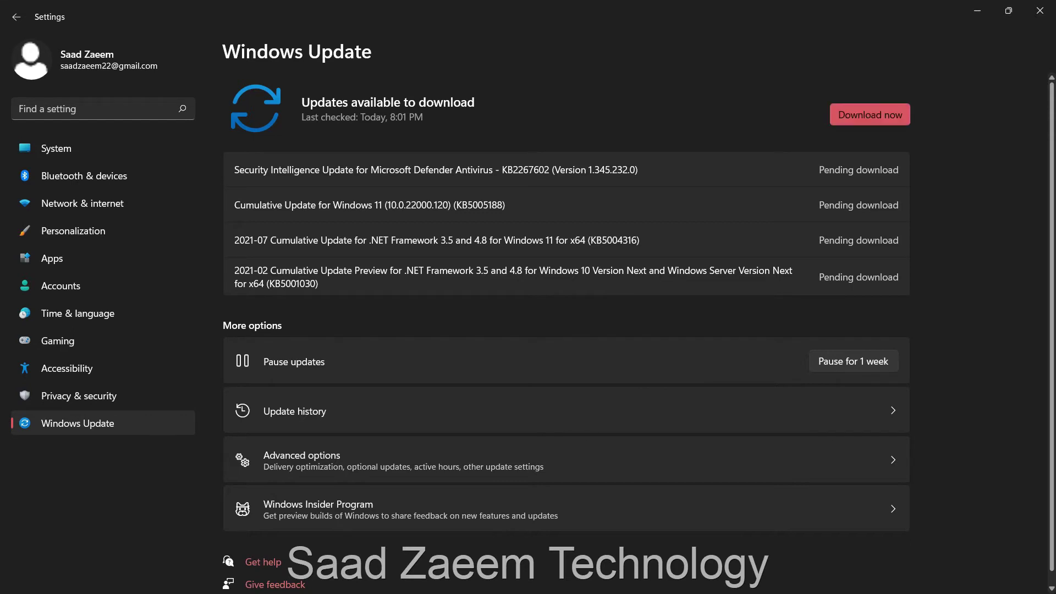
{"action": "left_click", "coordinate": [871, 115]}
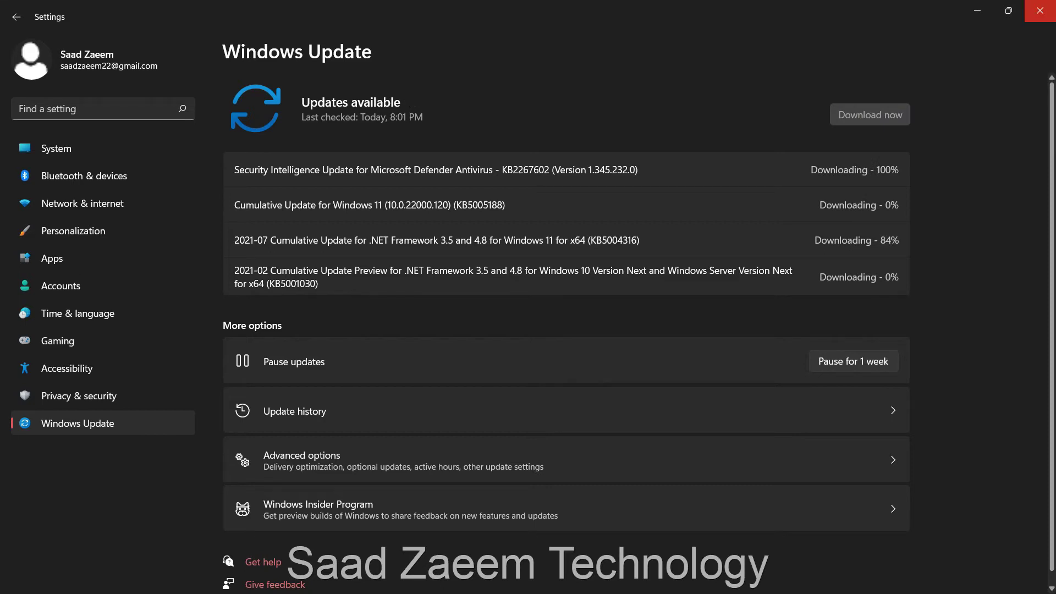
{"action": "left_click", "coordinate": [1040, 11]}
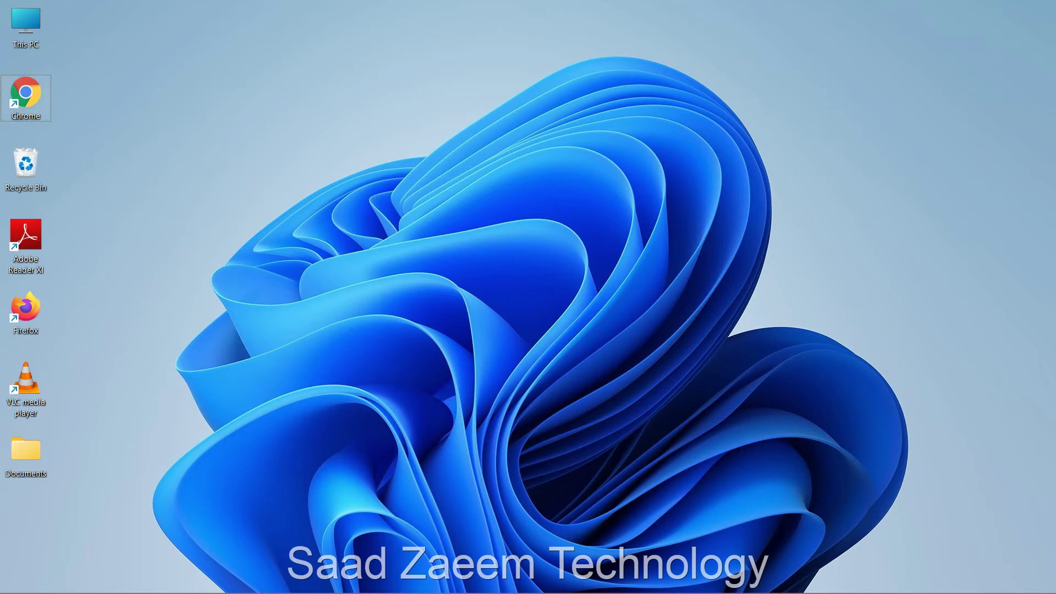
- Open the Chrome shortcut's Properties and show its Compatibility settings
{"action": "right_click", "coordinate": [32, 105]}
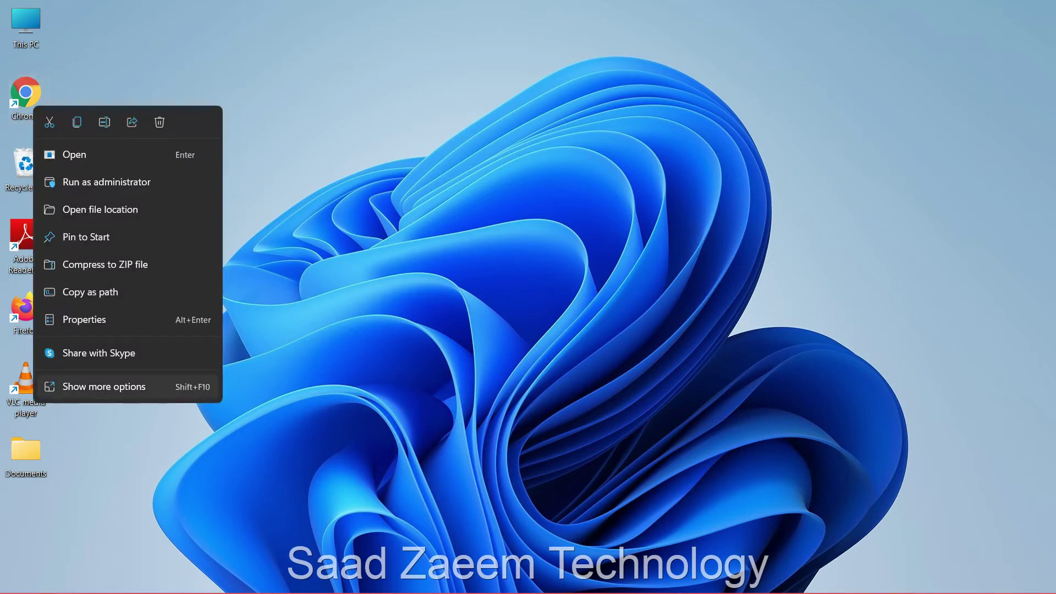
{"action": "key", "text": "Return"}
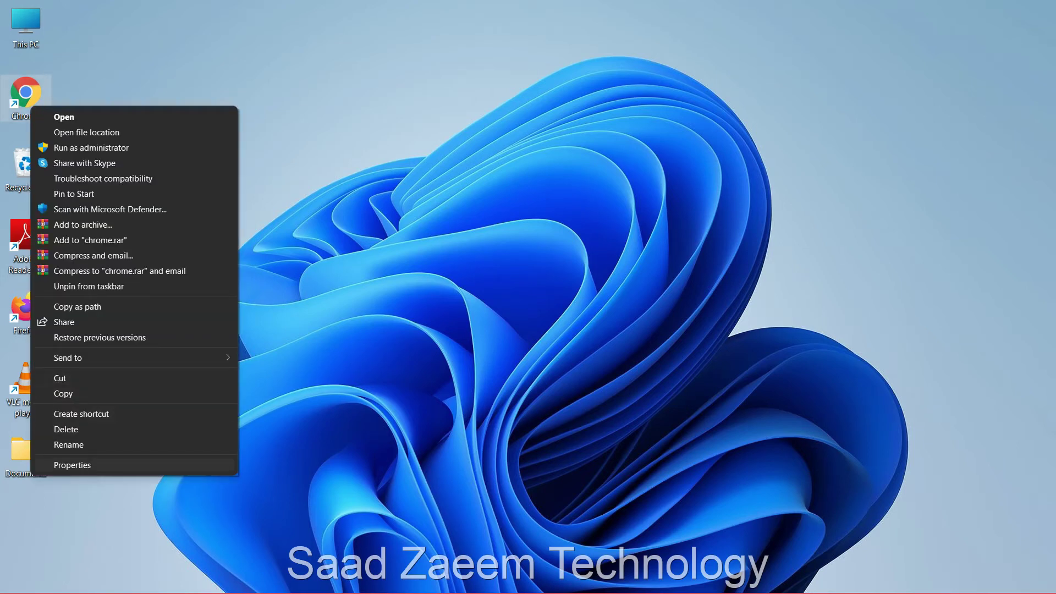
{"action": "key", "text": "Return"}
{"action": "left_click_drag", "start_coordinate": [152, 117], "coordinate": [247, 73]}
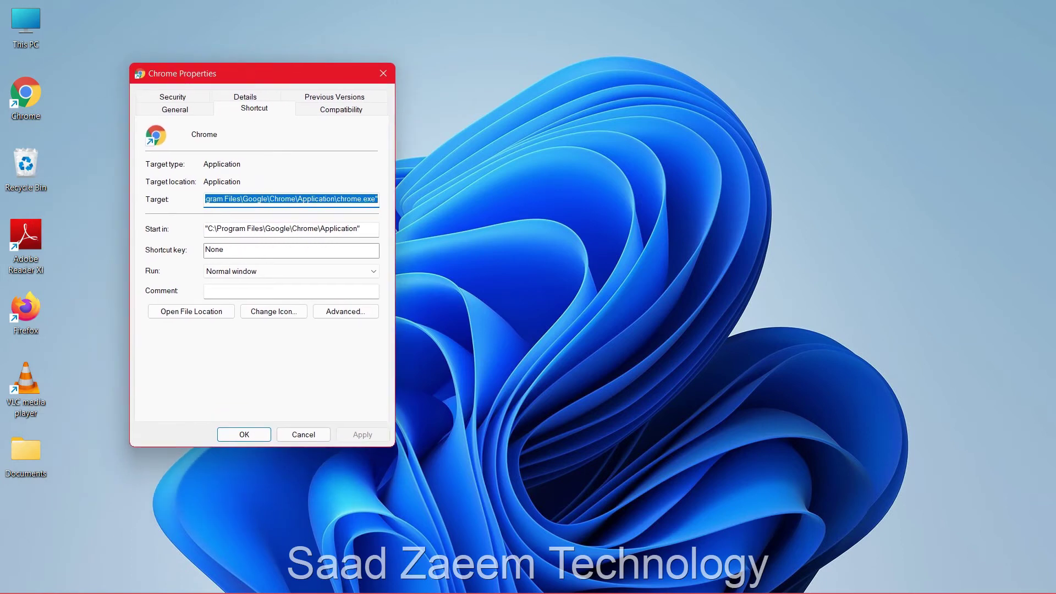
{"action": "key", "text": "ctrl+Tab"}
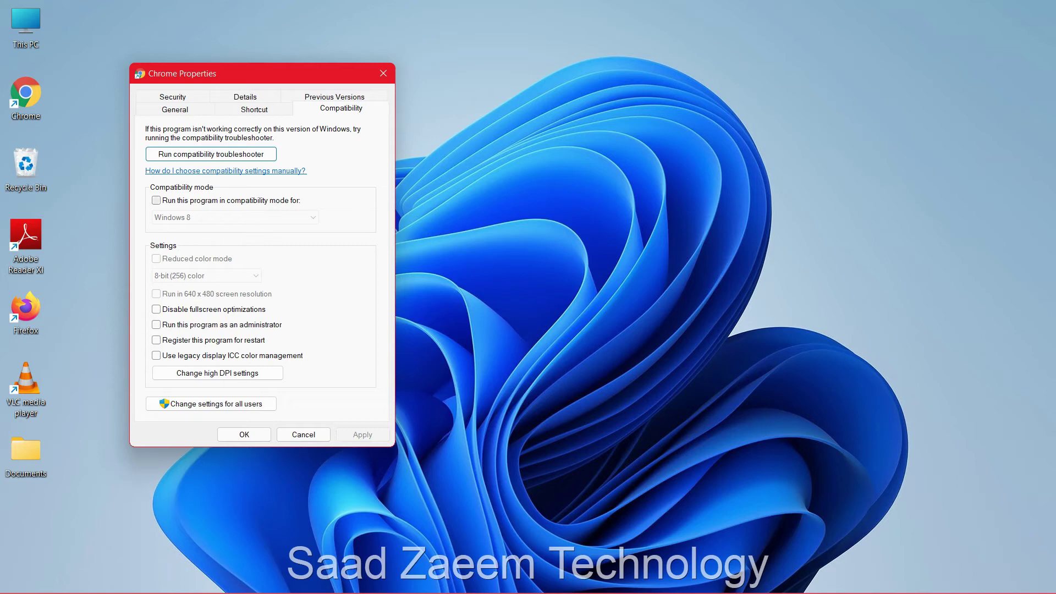
- Set Chrome to Windows 7 compatibility mode, apply it, and run the compatibility troubleshooter
{"action": "left_click", "coordinate": [156, 201]}
{"action": "left_click", "coordinate": [236, 218]}
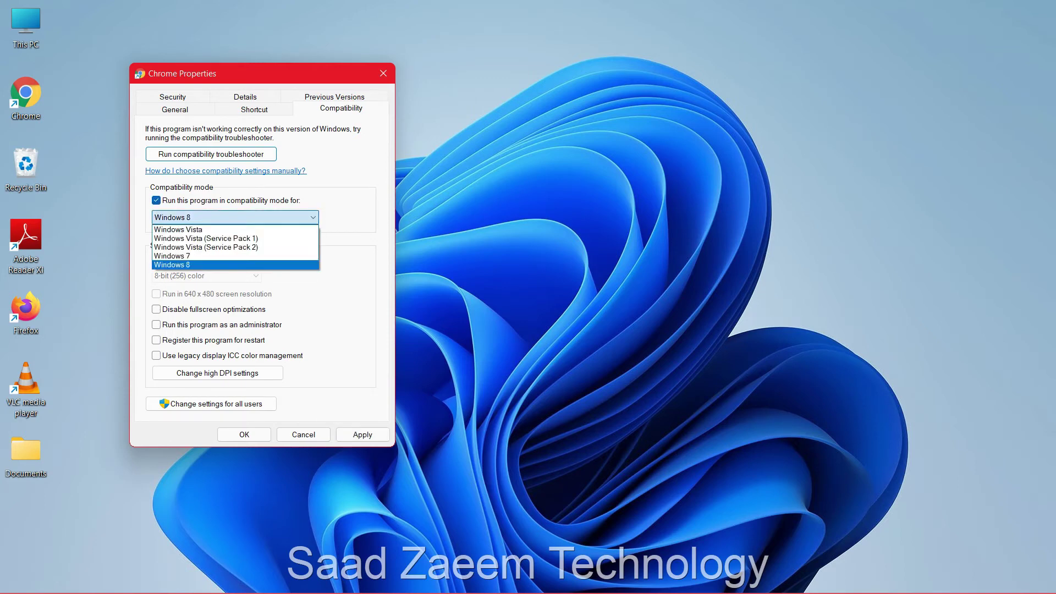
{"action": "left_click", "coordinate": [172, 256]}
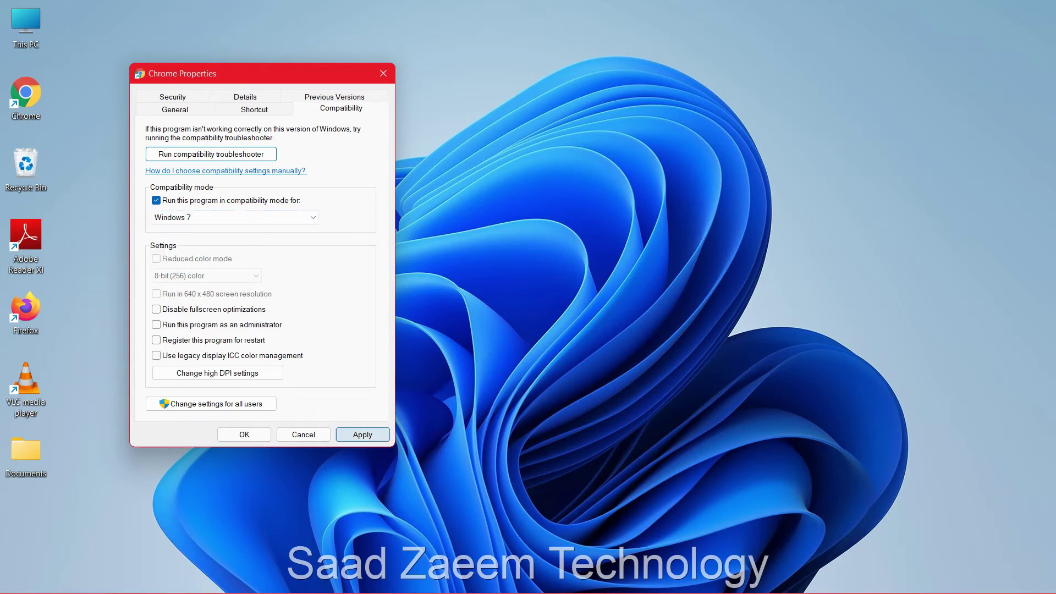
{"action": "left_click", "coordinate": [363, 434]}
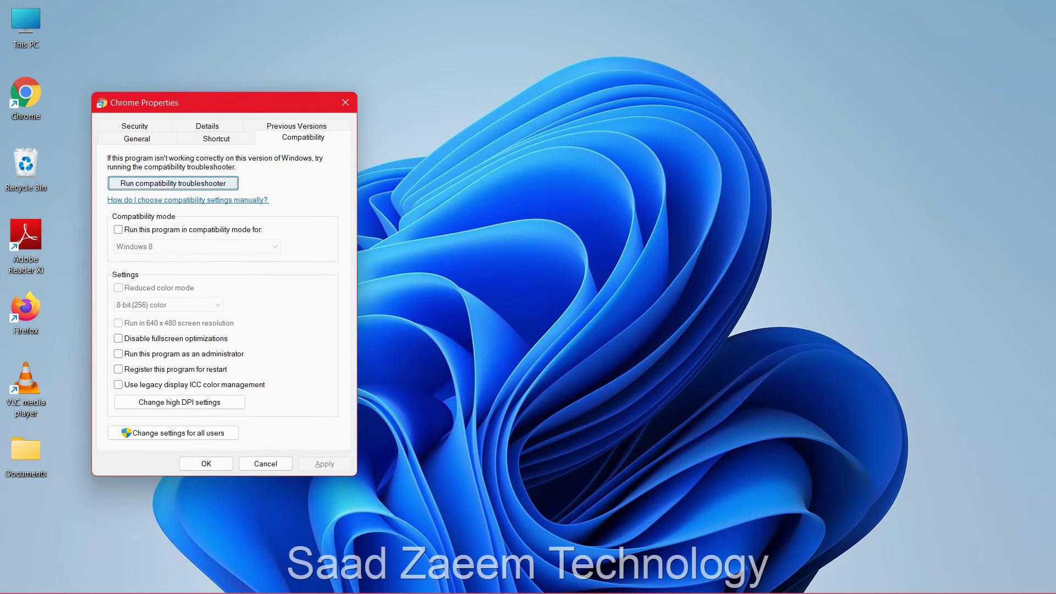
{"action": "left_click", "coordinate": [173, 183]}
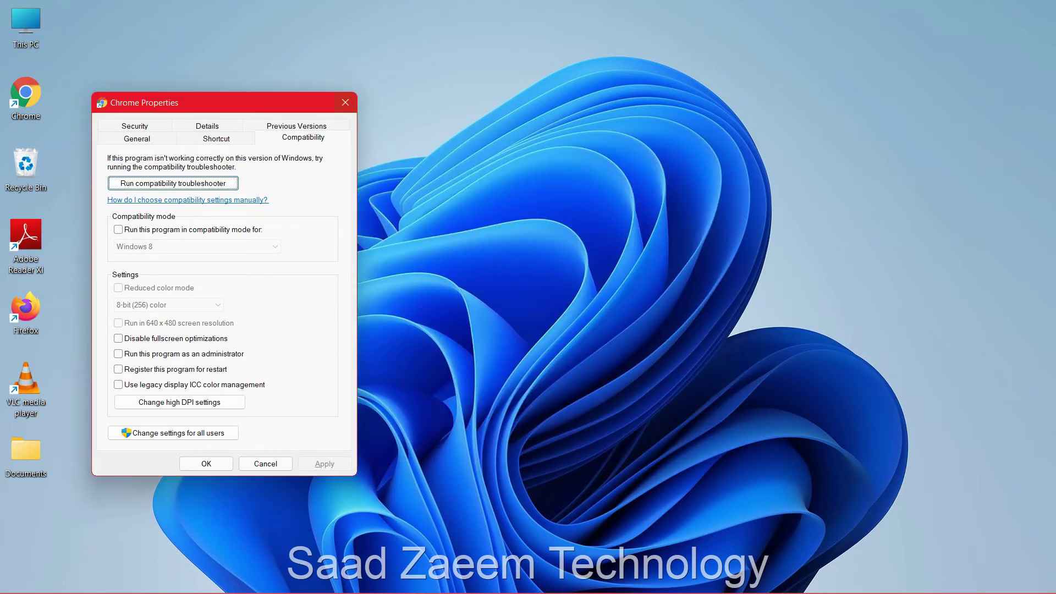
{"action": "left_click", "coordinate": [345, 103]}
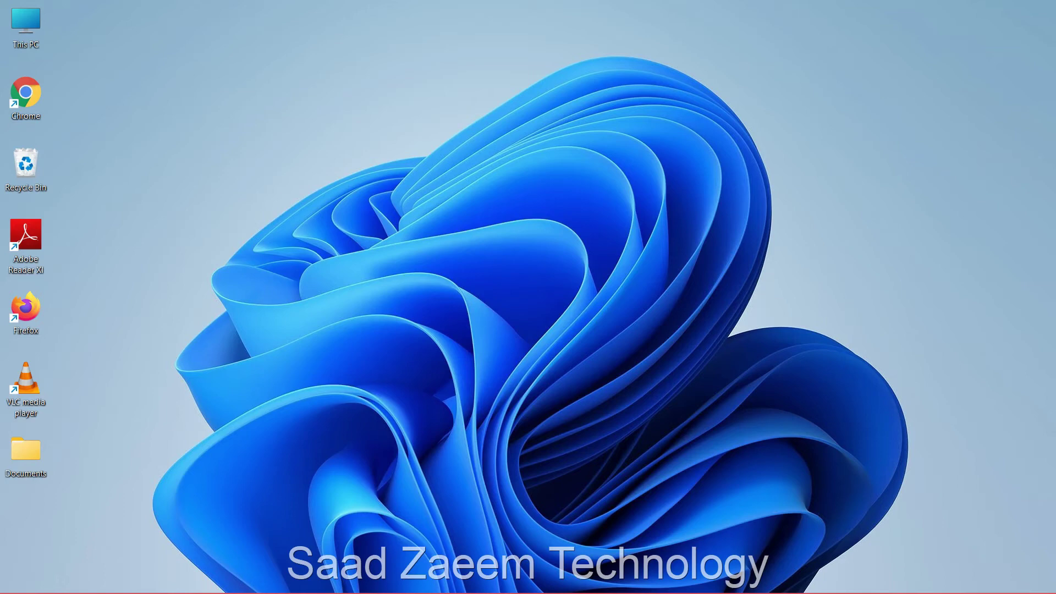
- Open Control Panel's Programs and Features list of installed programs
{"action": "key", "text": "super"}
{"action": "type", "text": "control"}
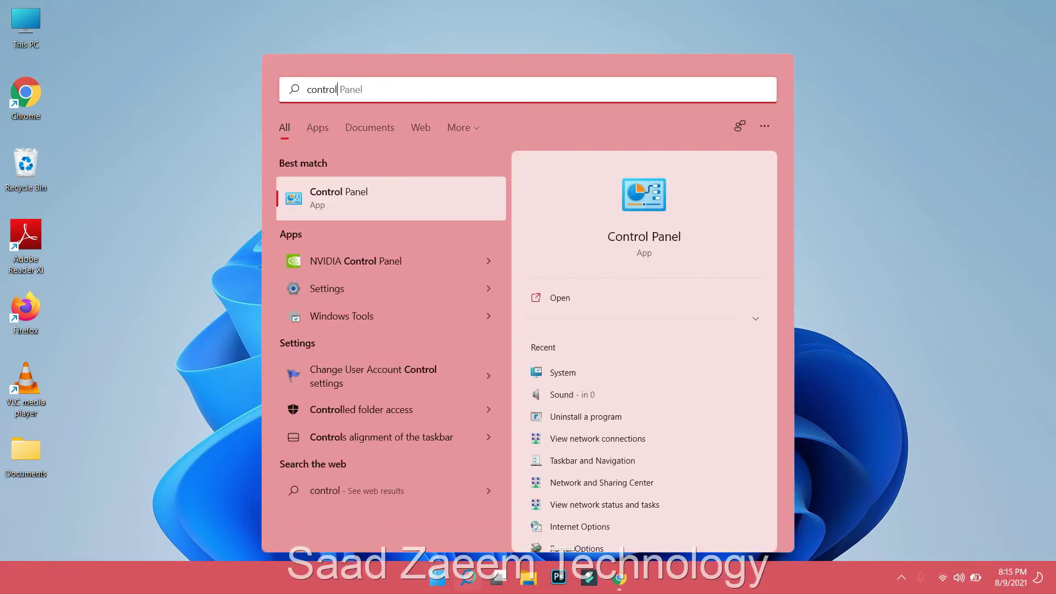
{"action": "key", "text": "Return"}
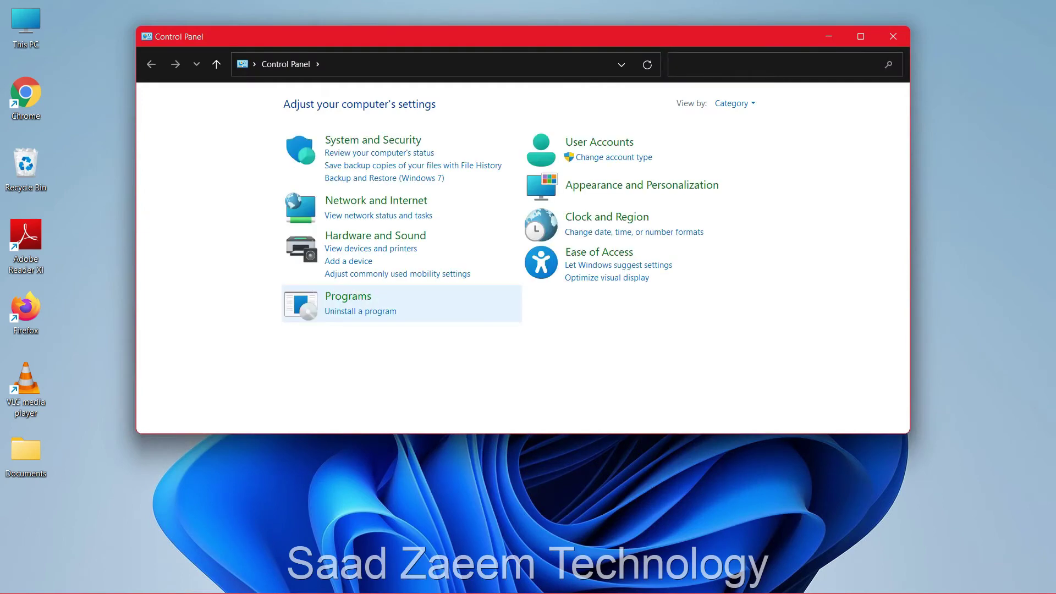
{"action": "left_click", "coordinate": [352, 308]}
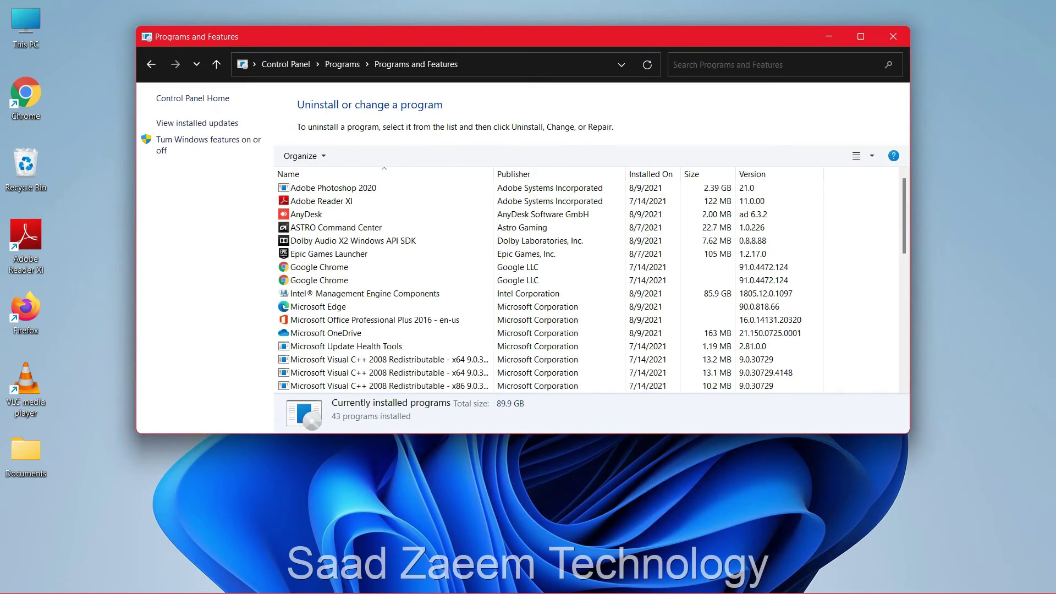
- Start a repair of Epic Games Launcher, cancel it, and close the programs list
{"action": "left_click", "coordinate": [329, 254]}
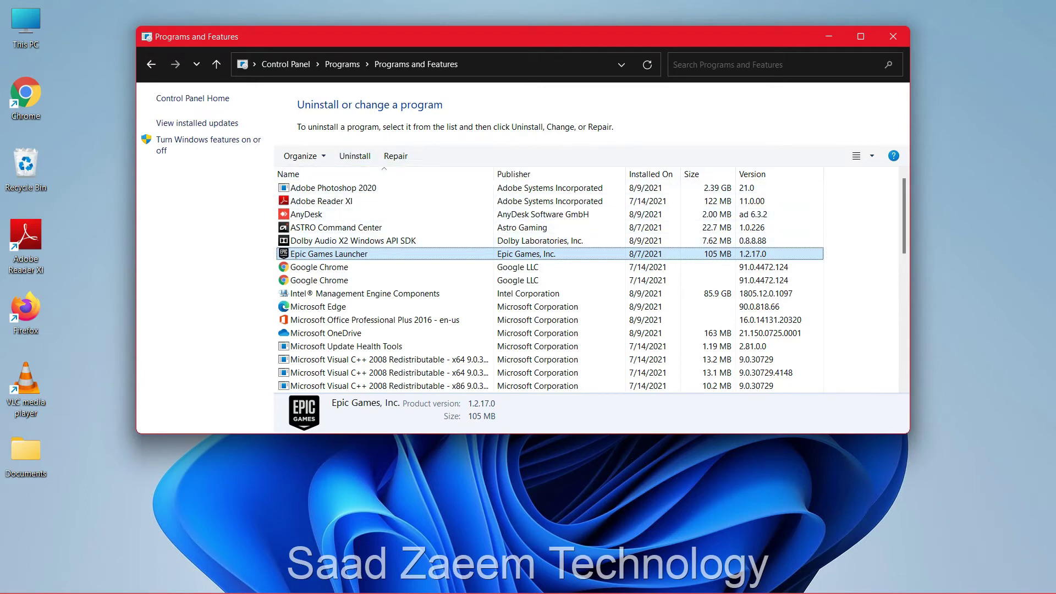
{"action": "left_click", "coordinate": [396, 156]}
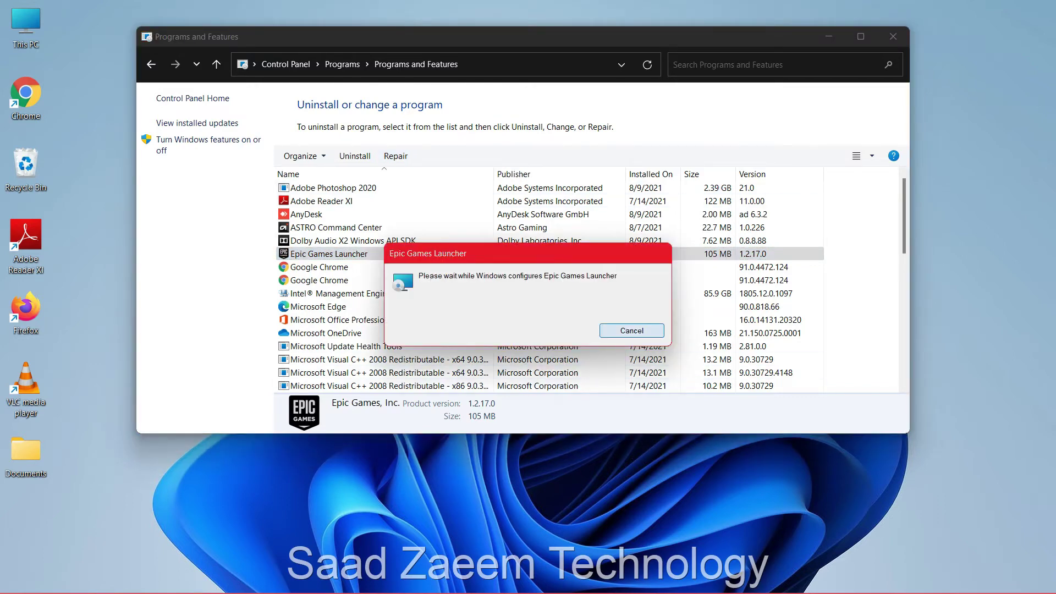
{"action": "left_click", "coordinate": [632, 331]}
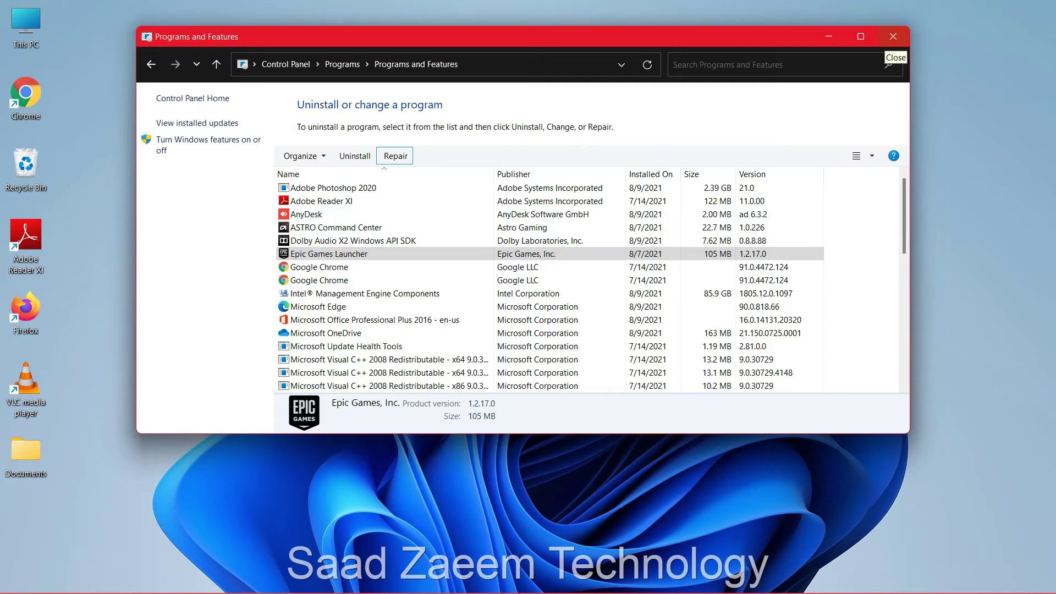
{"action": "left_click", "coordinate": [893, 36]}
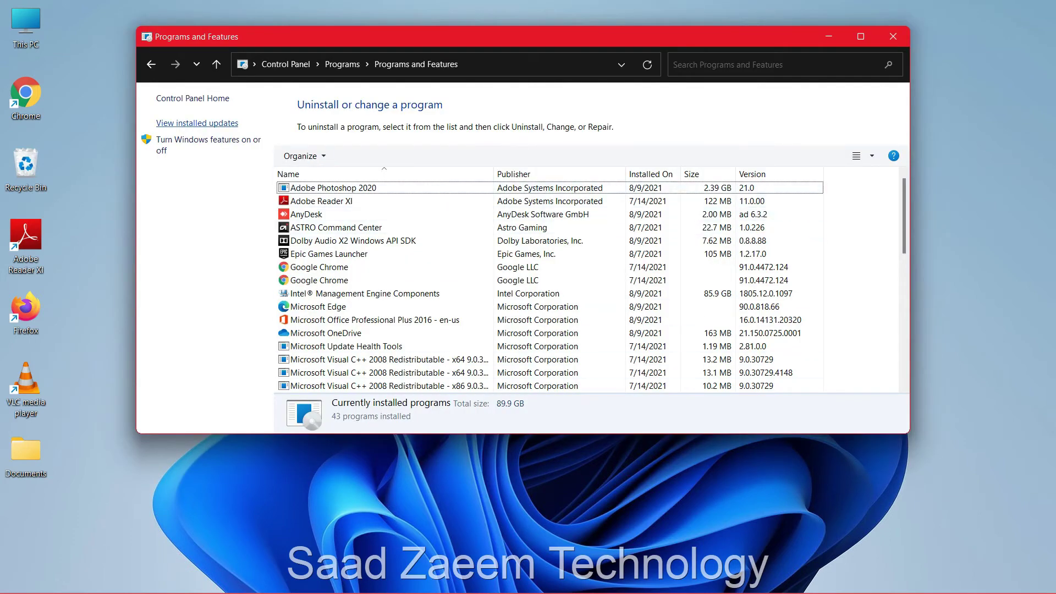
- Review the 7 installed updates, briefly selecting KB2565063, then close the window
{"action": "left_click", "coordinate": [196, 122]}
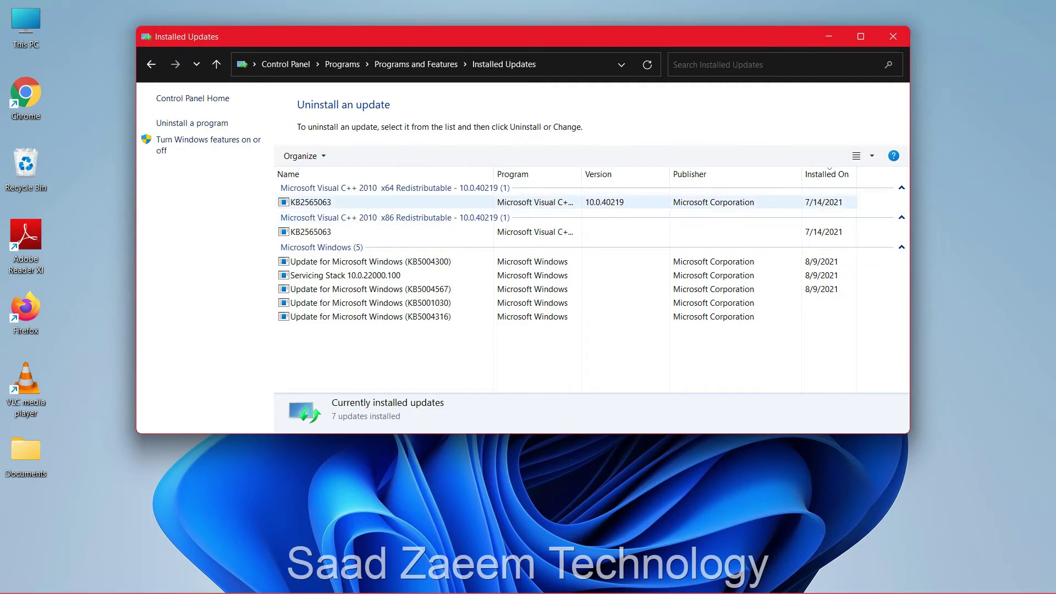
{"action": "left_click", "coordinate": [310, 202]}
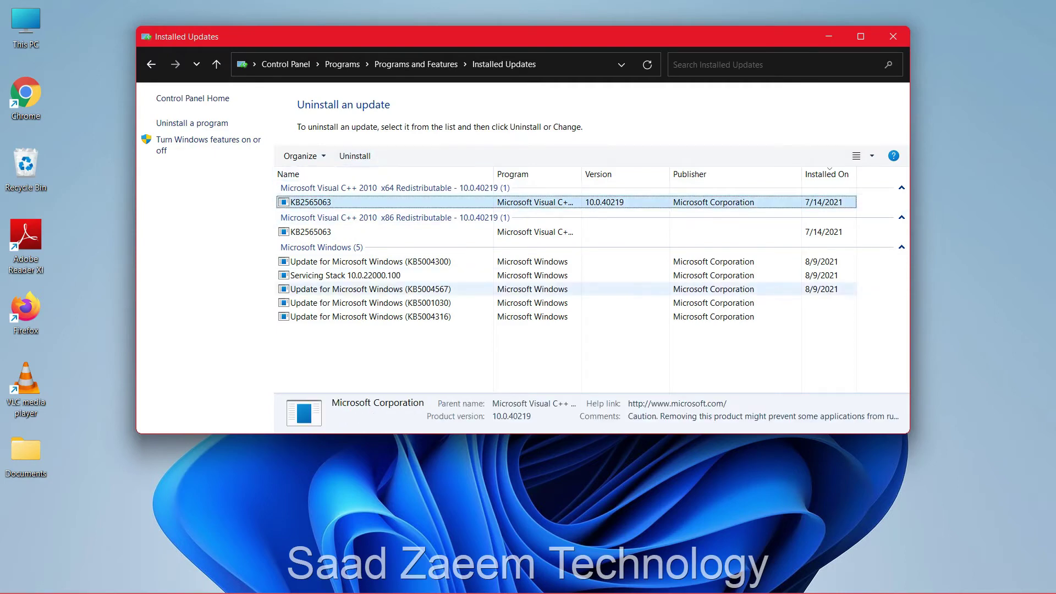
{"action": "left_click", "coordinate": [528, 354]}
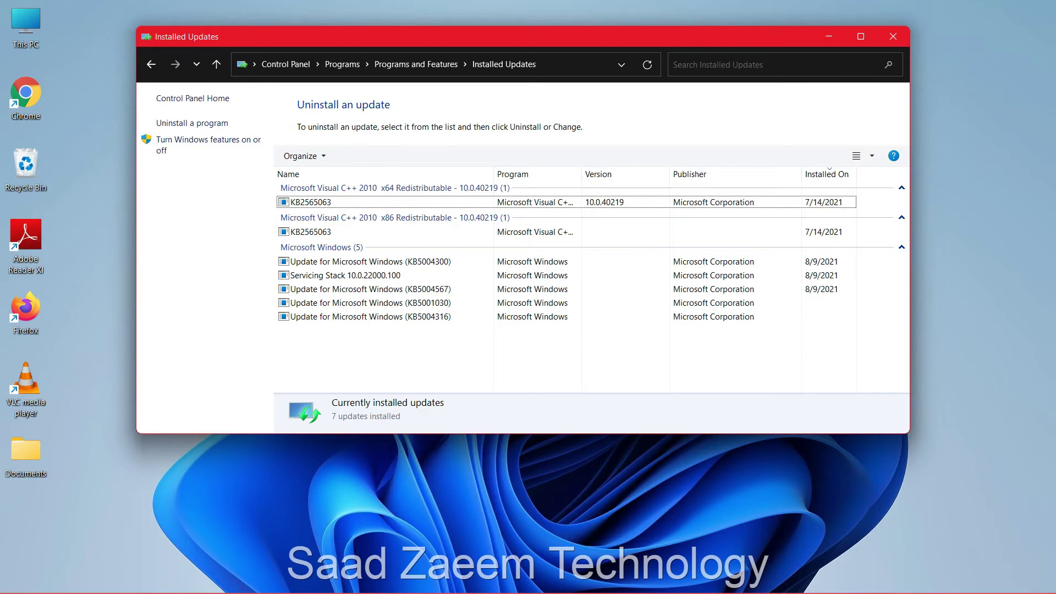
{"action": "key", "text": "alt+F4"}
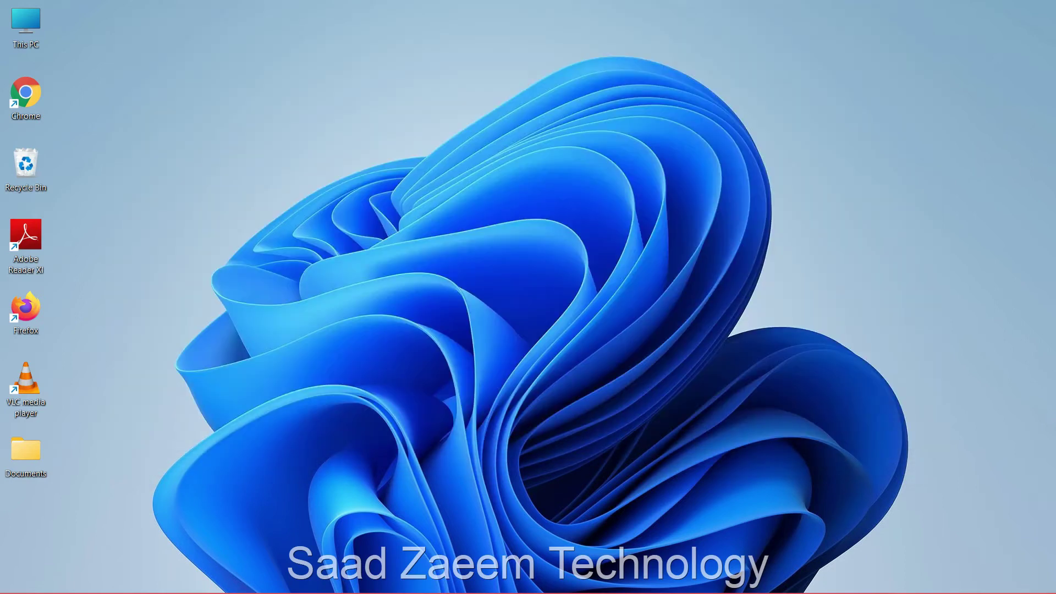
- View Windows Update's Advanced options and Recovery page in Settings, then search Start for 'sy'
{"action": "key", "text": "super"}
{"action": "type", "text": "sett"}
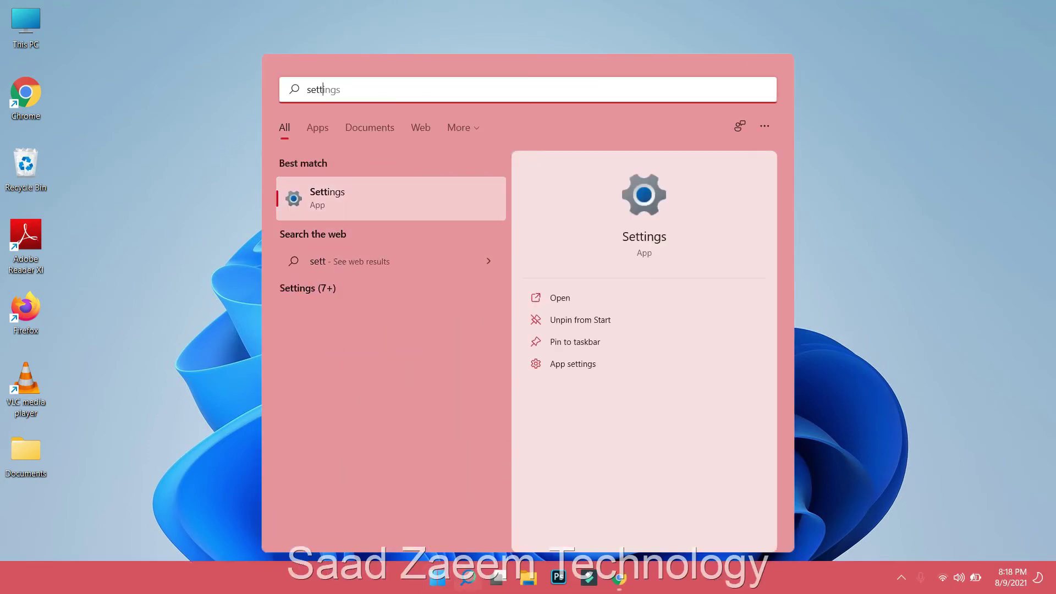
{"action": "key", "text": "Return"}
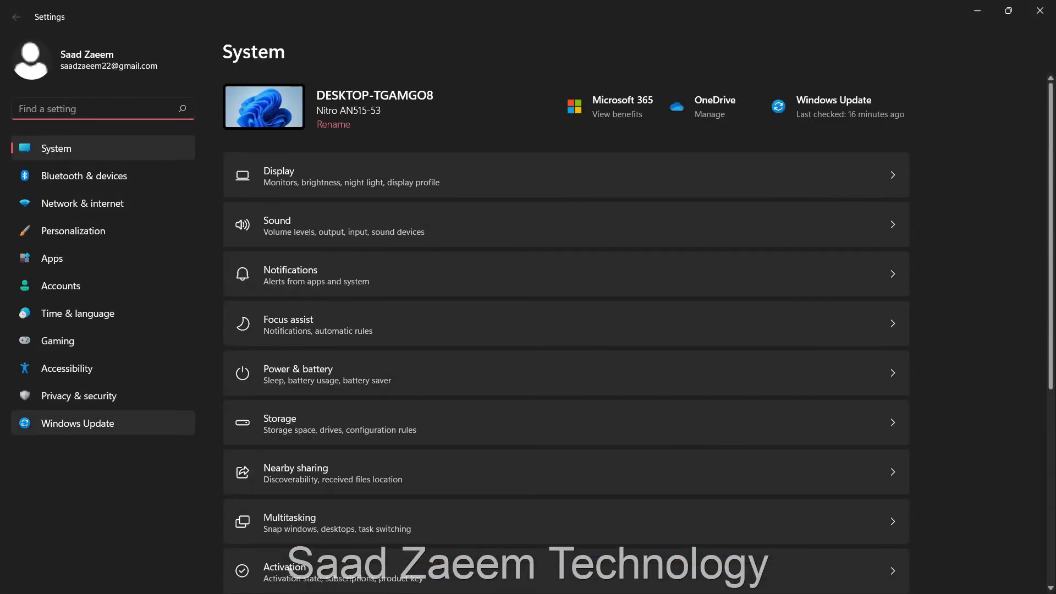
{"action": "left_click", "coordinate": [77, 423]}
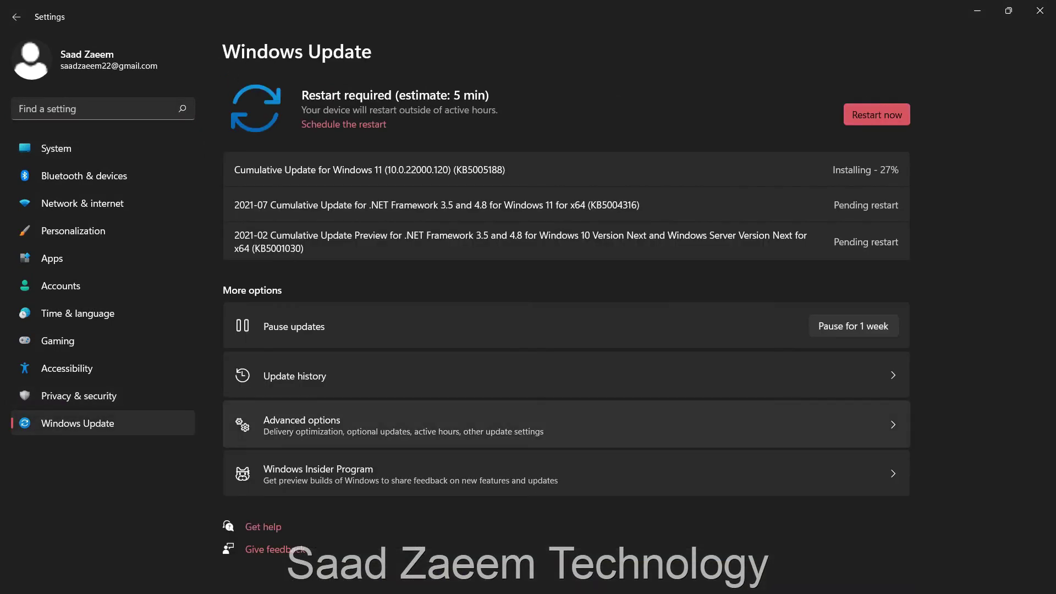
{"action": "left_click", "coordinate": [385, 425]}
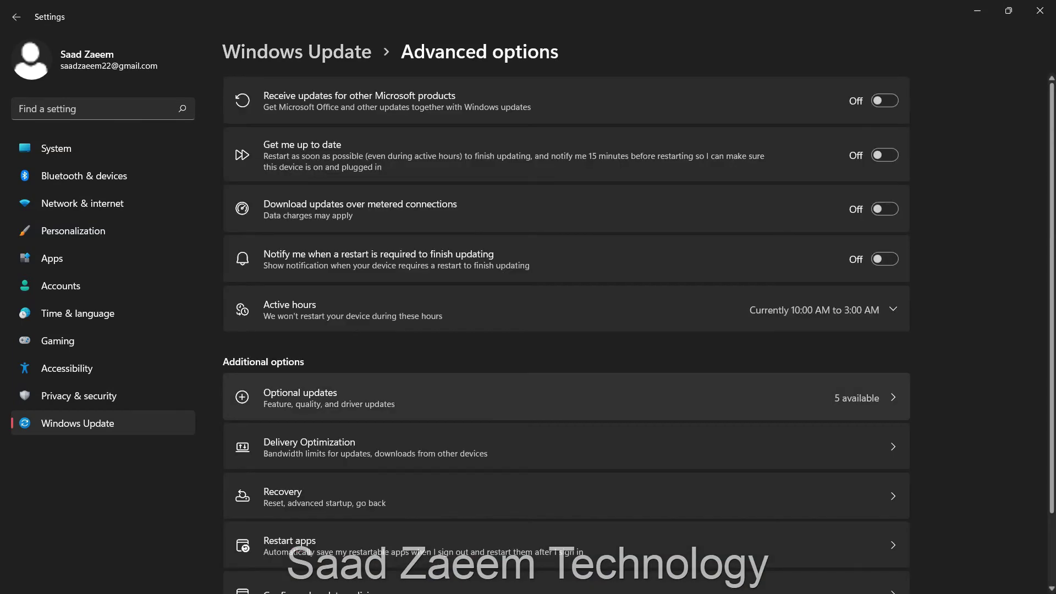
{"action": "scroll", "coordinate": [385, 410], "scroll_direction": "down", "scroll_amount": 3}
{"action": "left_click", "coordinate": [385, 415]}
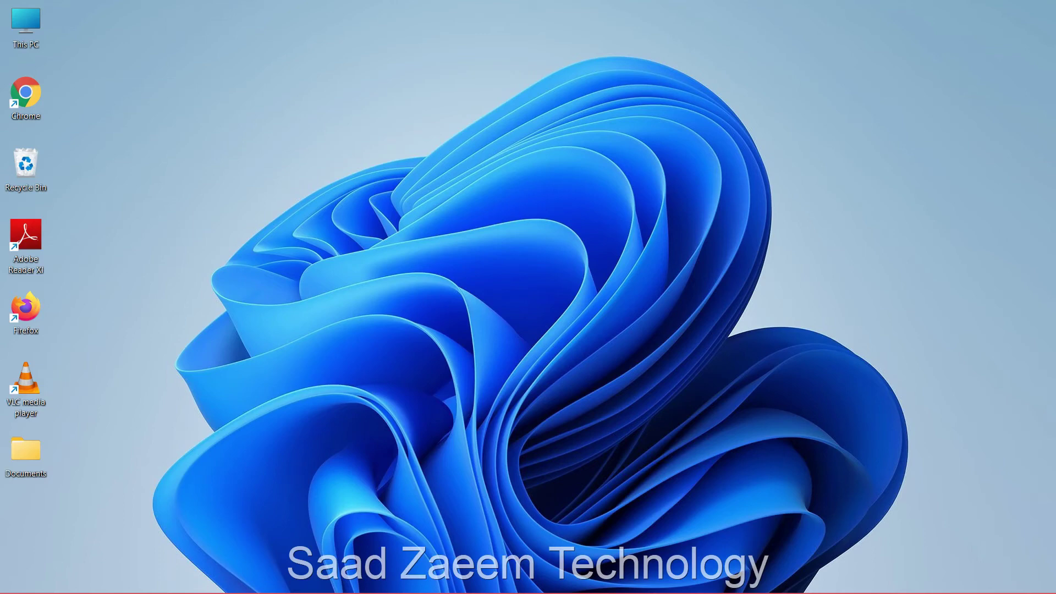
{"action": "key", "text": "super"}
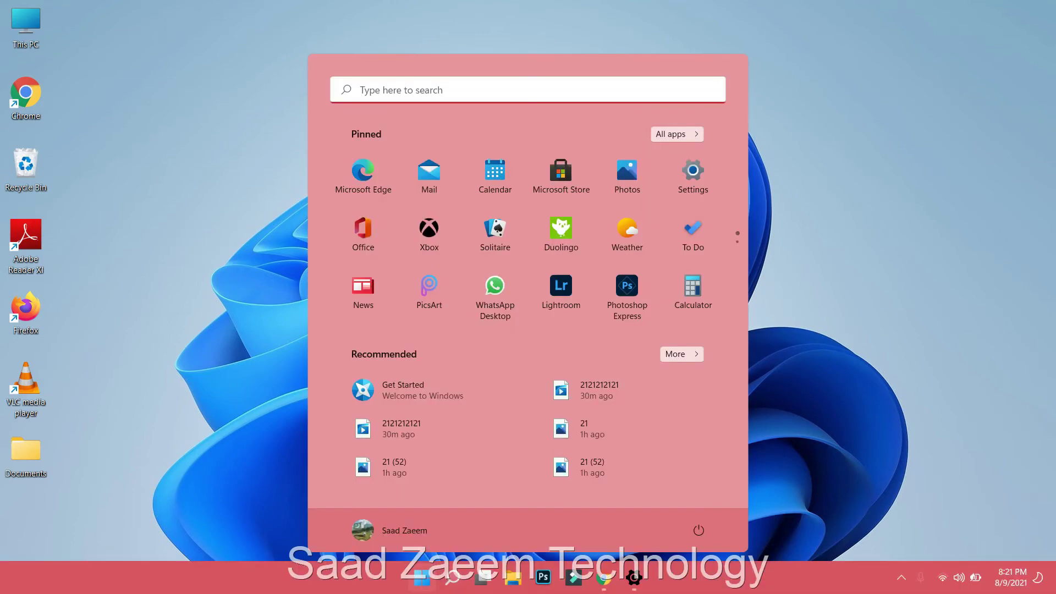
{"action": "type", "text": "sy"}
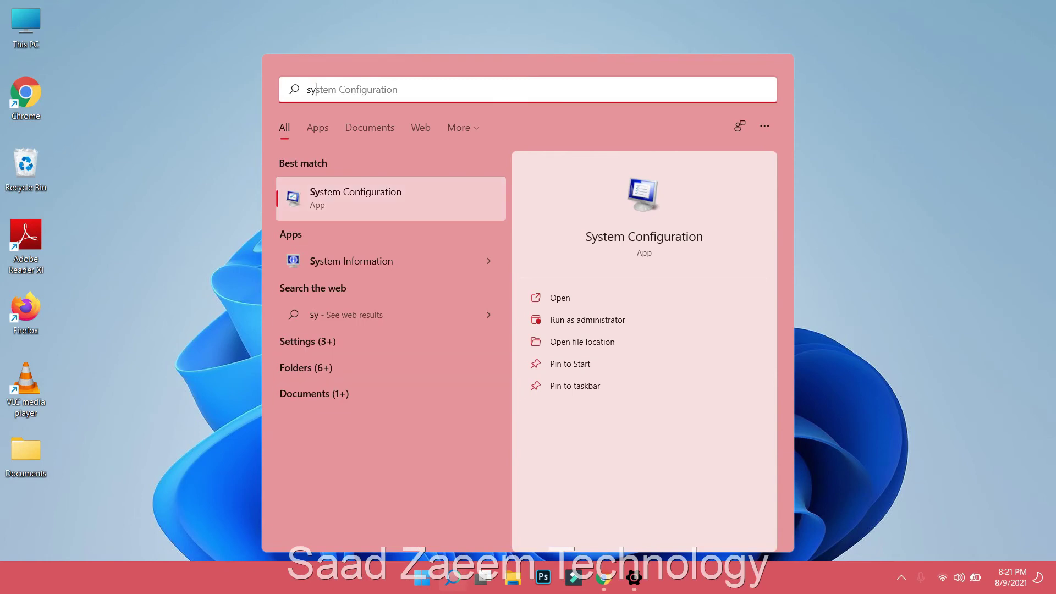
- Launch System Configuration and tick Safe boot with the Minimal option on the Boot tab
{"action": "key", "text": "Return"}
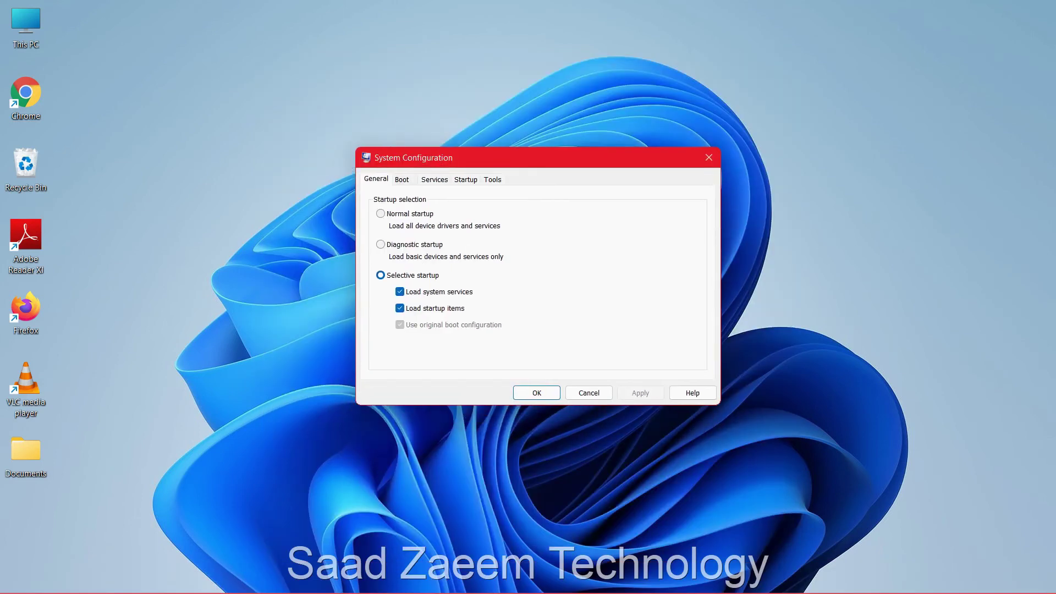
{"action": "key", "text": "ctrl+Tab"}
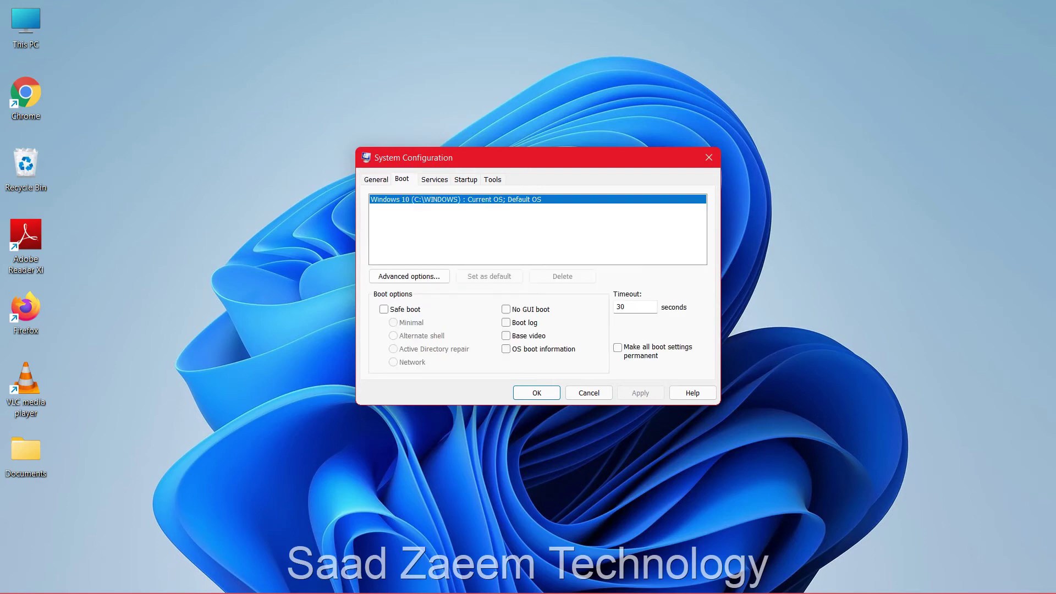
{"action": "left_click", "coordinate": [384, 309]}
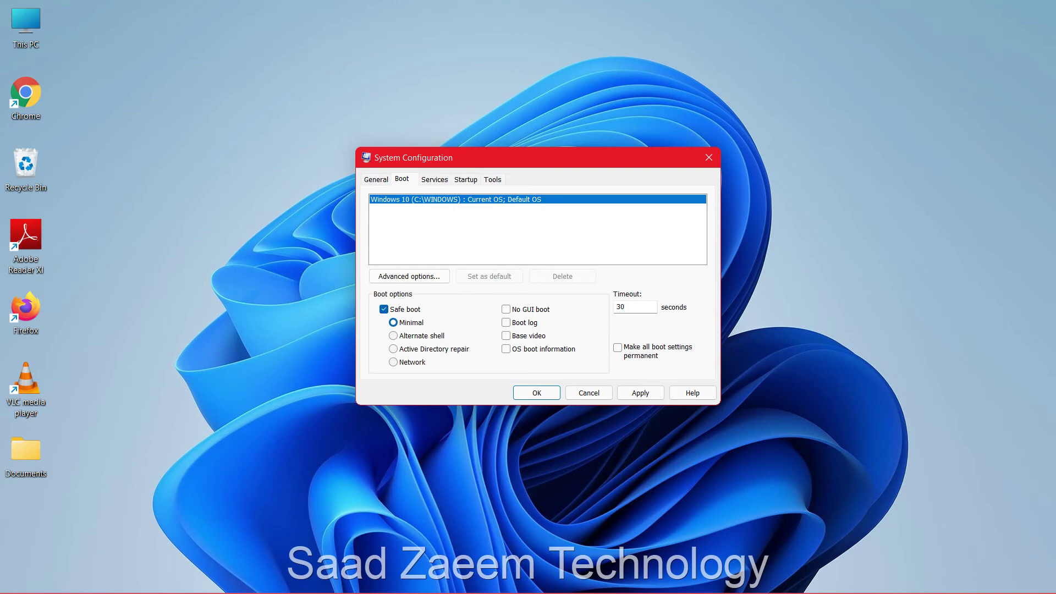
{"action": "key", "text": "alt"}
{"action": "key", "text": "ctrl+Tab"}
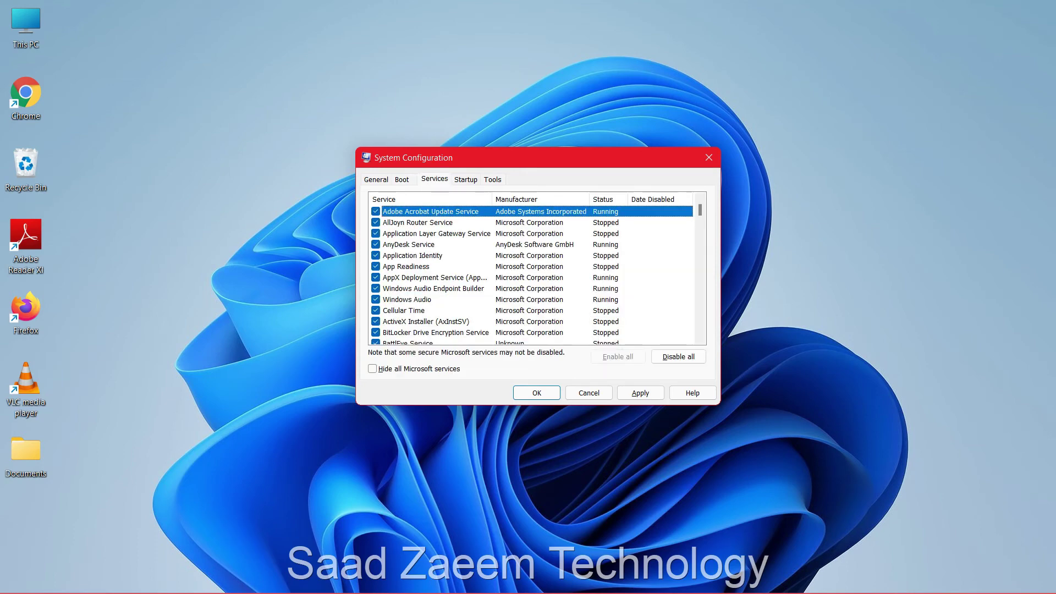
- Hide all Microsoft services, then disable and re-enable all remaining services
{"action": "key", "text": "alt+h"}
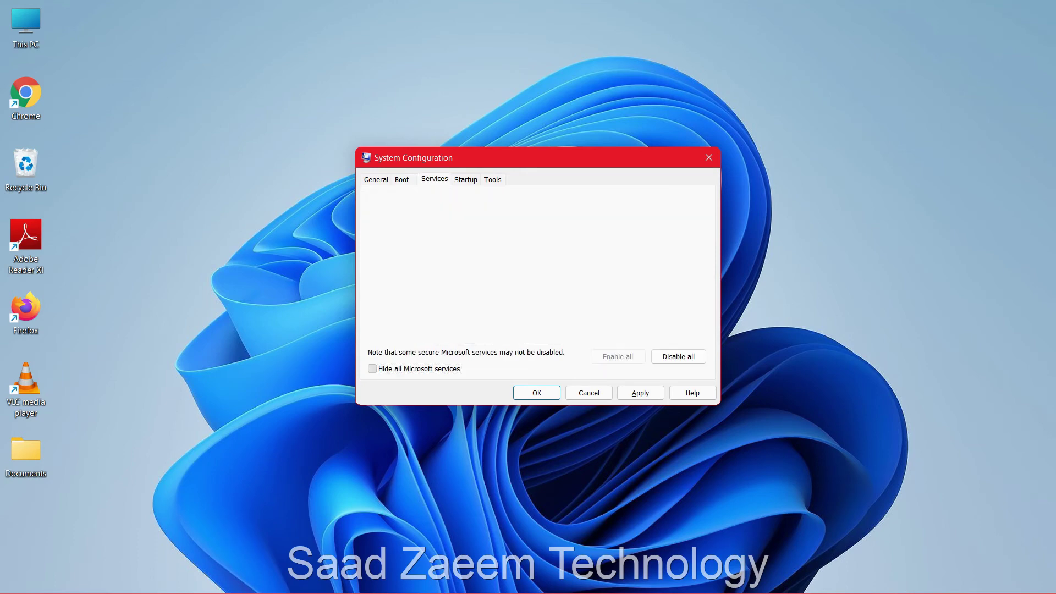
{"action": "scroll", "coordinate": [531, 269], "scroll_direction": "down", "scroll_amount": 2}
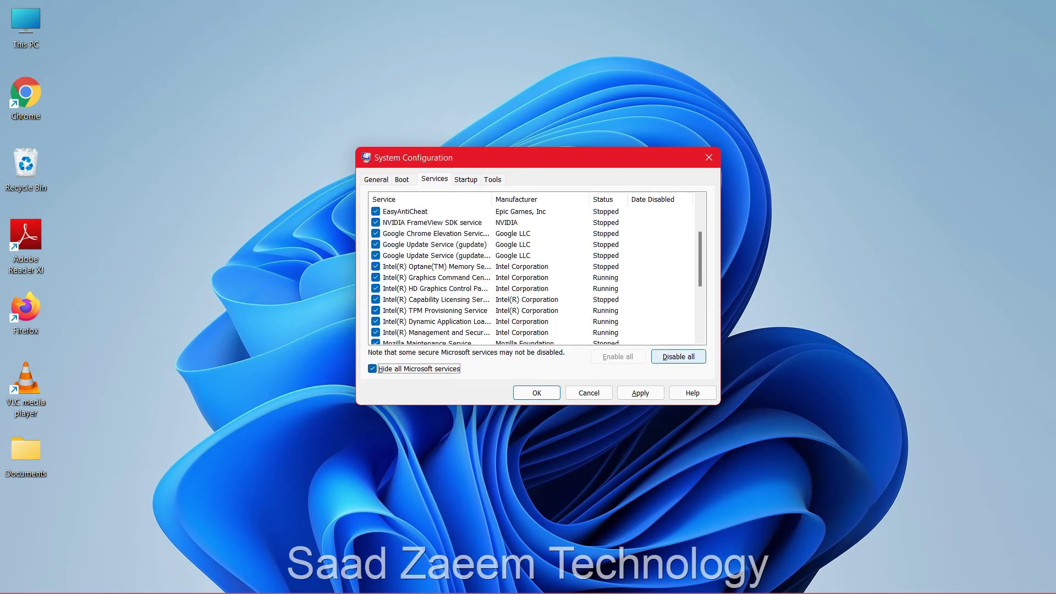
{"action": "left_click", "coordinate": [678, 356]}
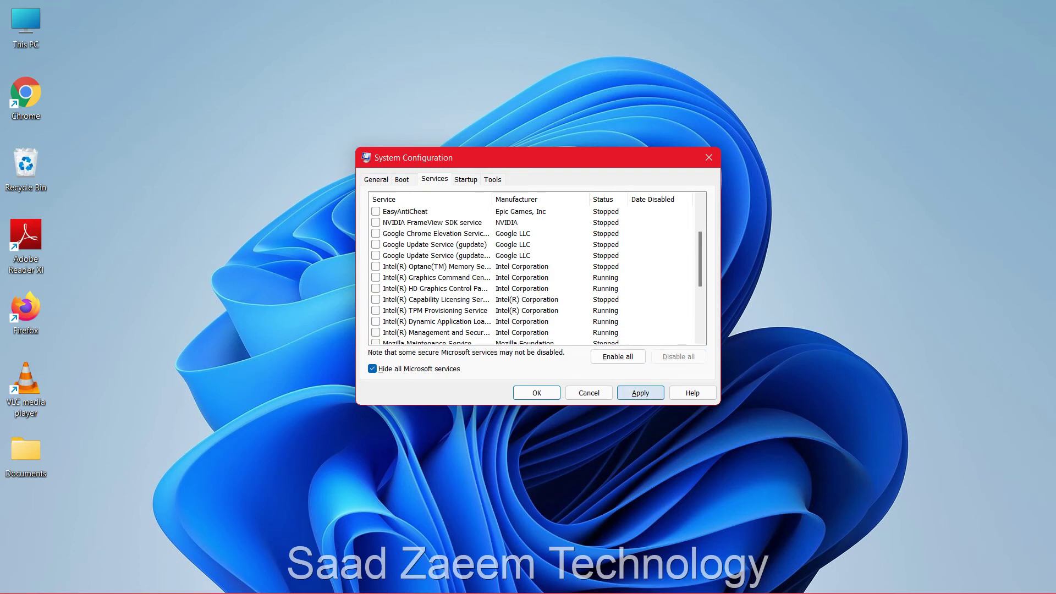
{"action": "left_click", "coordinate": [618, 357]}
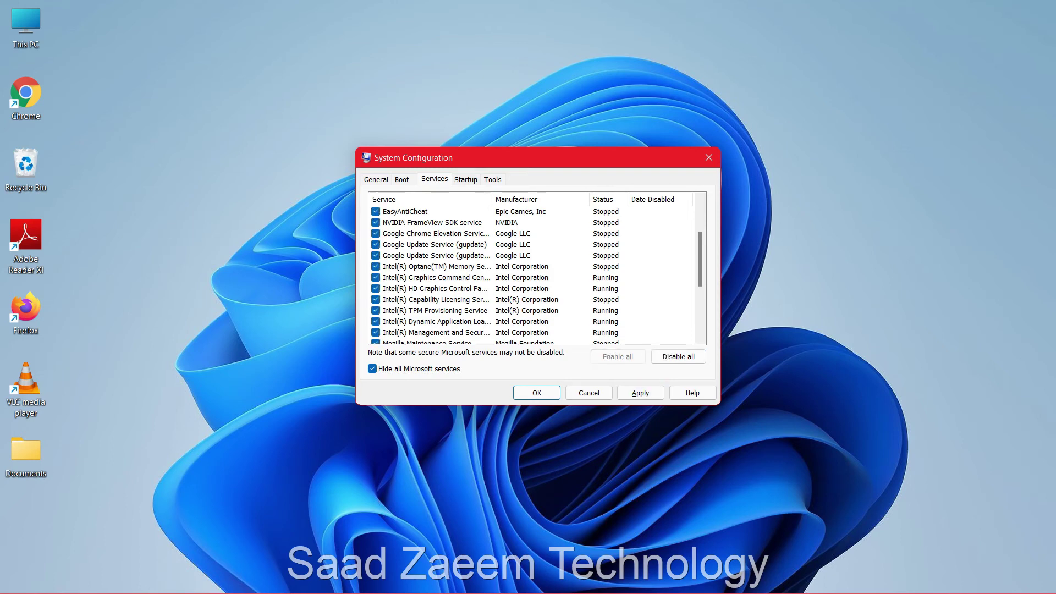
{"action": "left_click", "coordinate": [465, 179]}
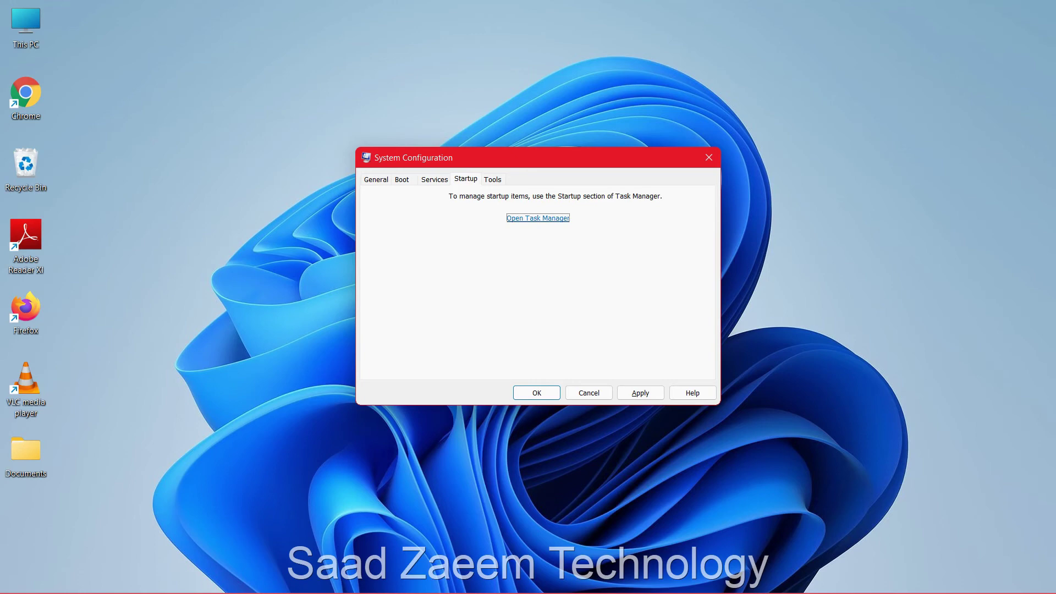
- Open Task Manager's startup apps list and disable Adobe Reader at startup
{"action": "key", "text": "Return"}
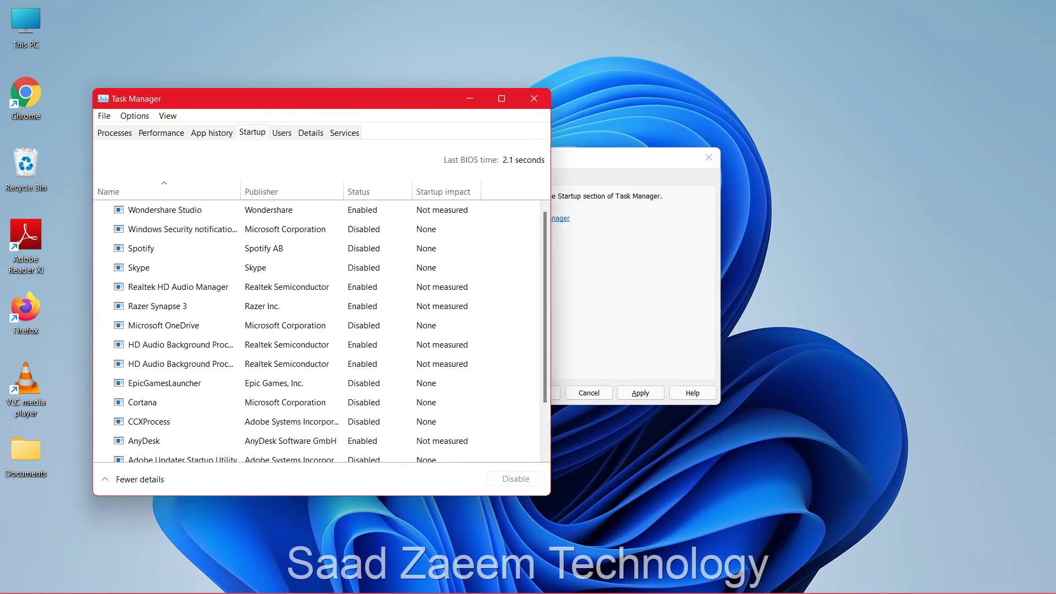
{"action": "left_click_drag", "start_coordinate": [309, 103], "coordinate": [413, 68]}
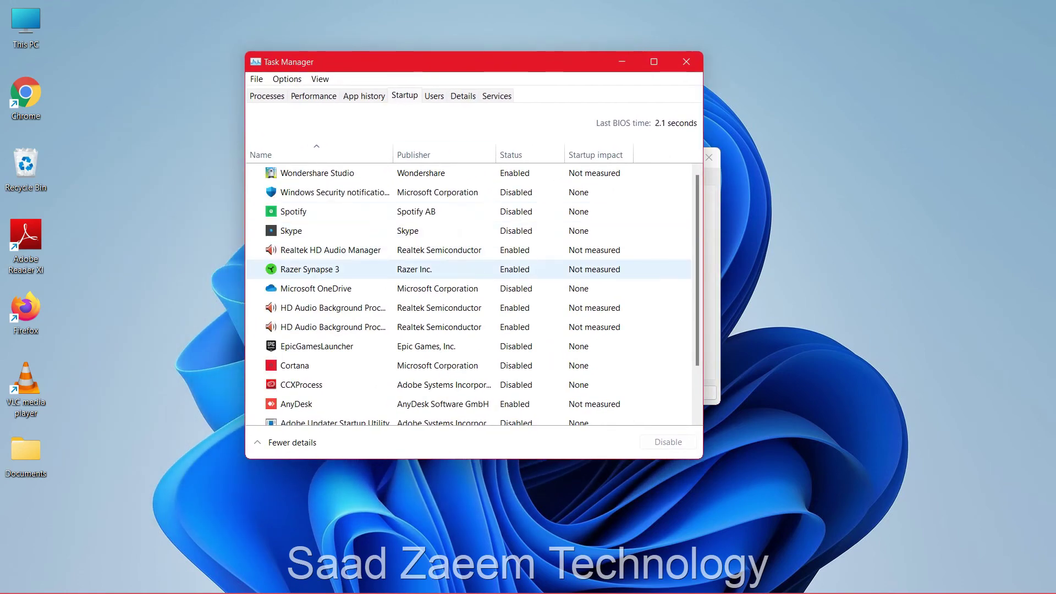
{"action": "scroll", "coordinate": [358, 264], "scroll_direction": "down", "scroll_amount": 1}
{"action": "scroll", "coordinate": [357, 260], "scroll_direction": "down", "scroll_amount": 1}
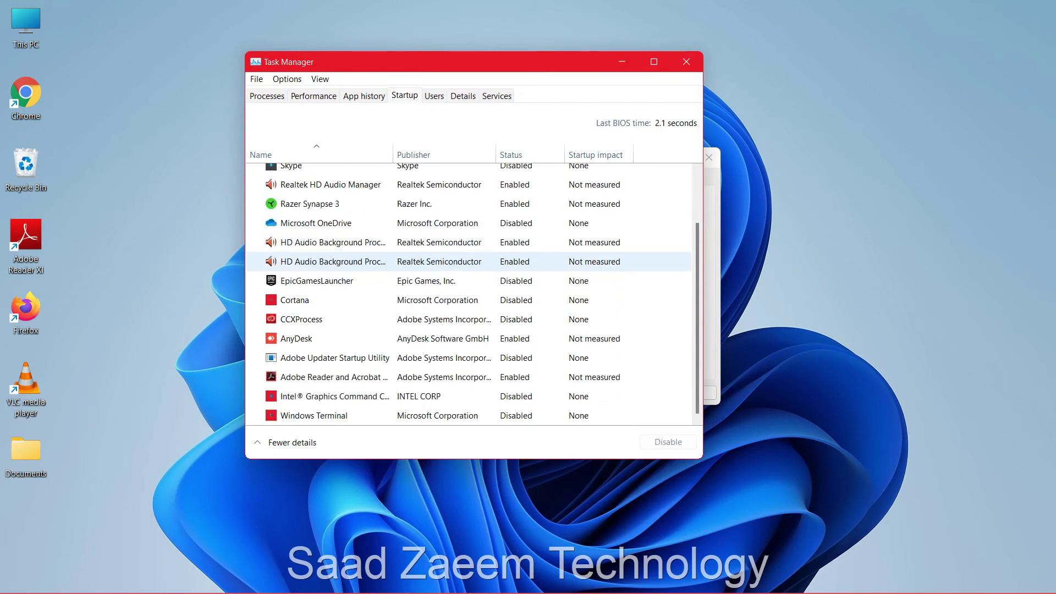
{"action": "scroll", "coordinate": [358, 267], "scroll_direction": "up", "scroll_amount": 1}
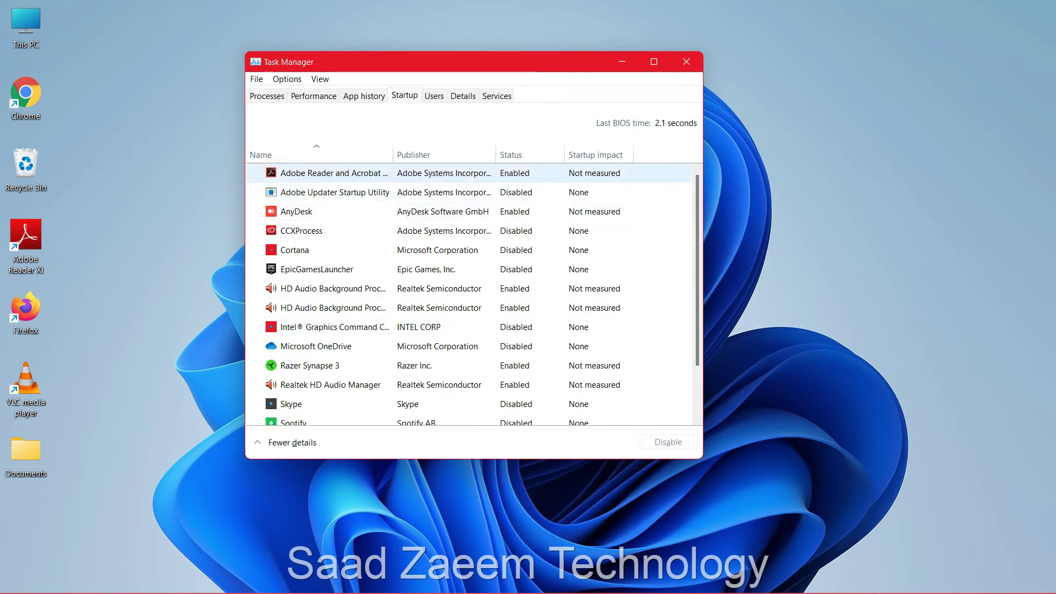
{"action": "left_click", "coordinate": [330, 173]}
{"action": "left_click", "coordinate": [668, 442]}
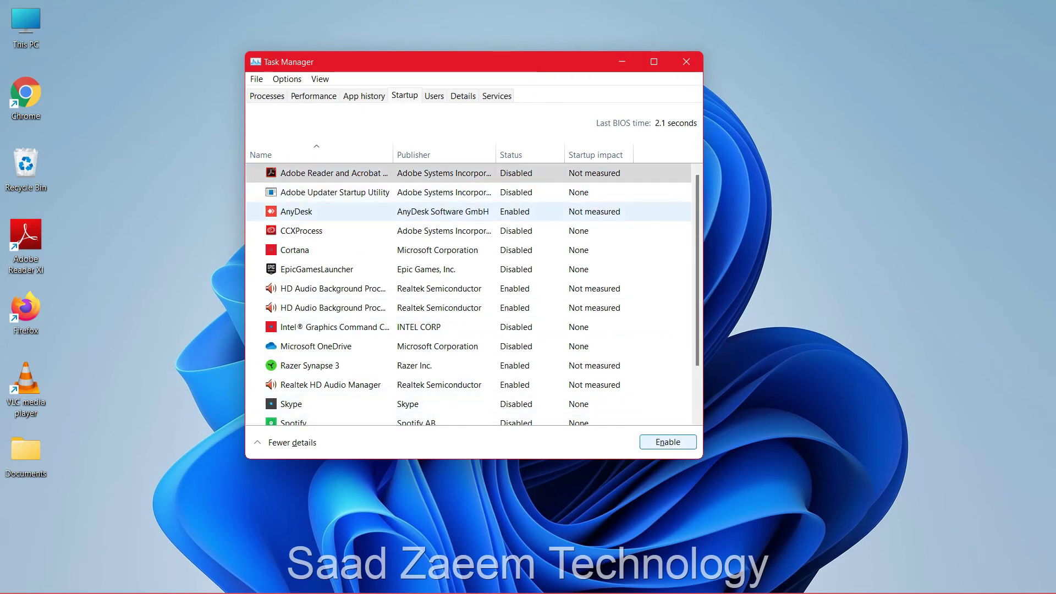
- Disable AnyDesk at startup, then close Task Manager
{"action": "left_click", "coordinate": [330, 211]}
{"action": "left_click", "coordinate": [667, 443]}
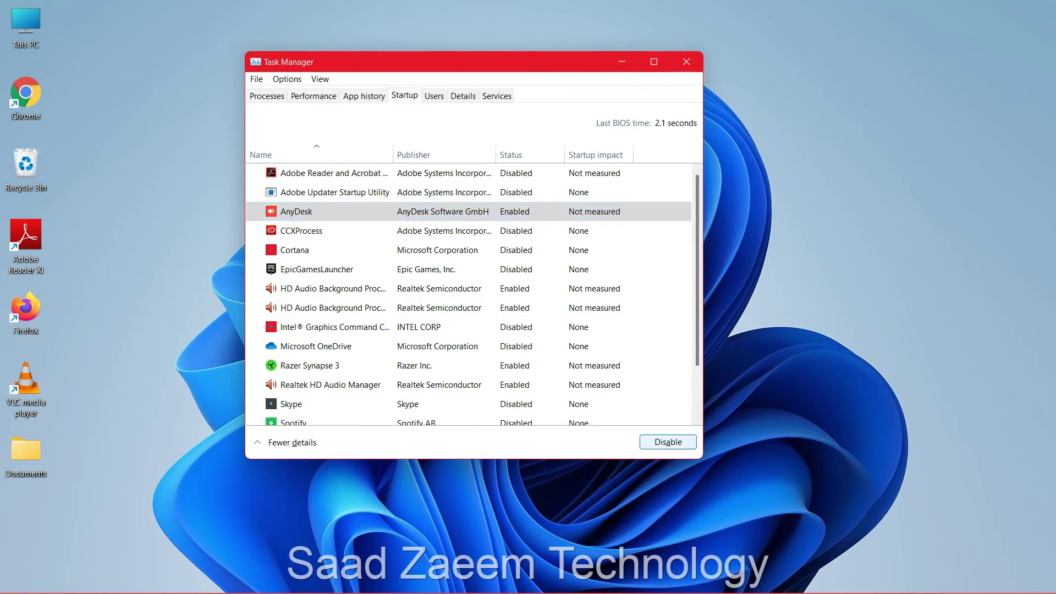
{"action": "left_click", "coordinate": [667, 442]}
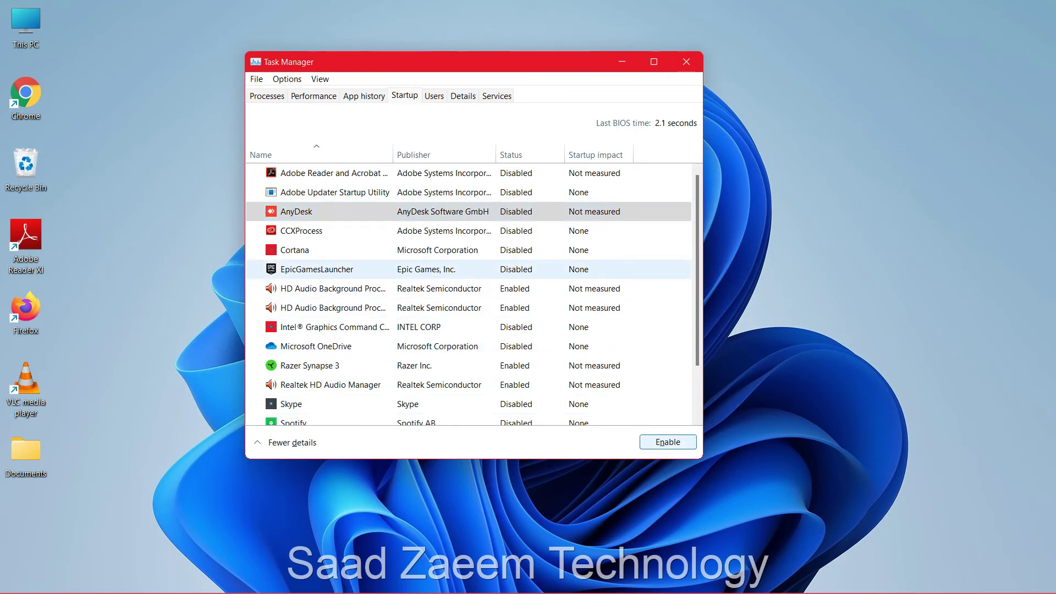
{"action": "left_click", "coordinate": [330, 288]}
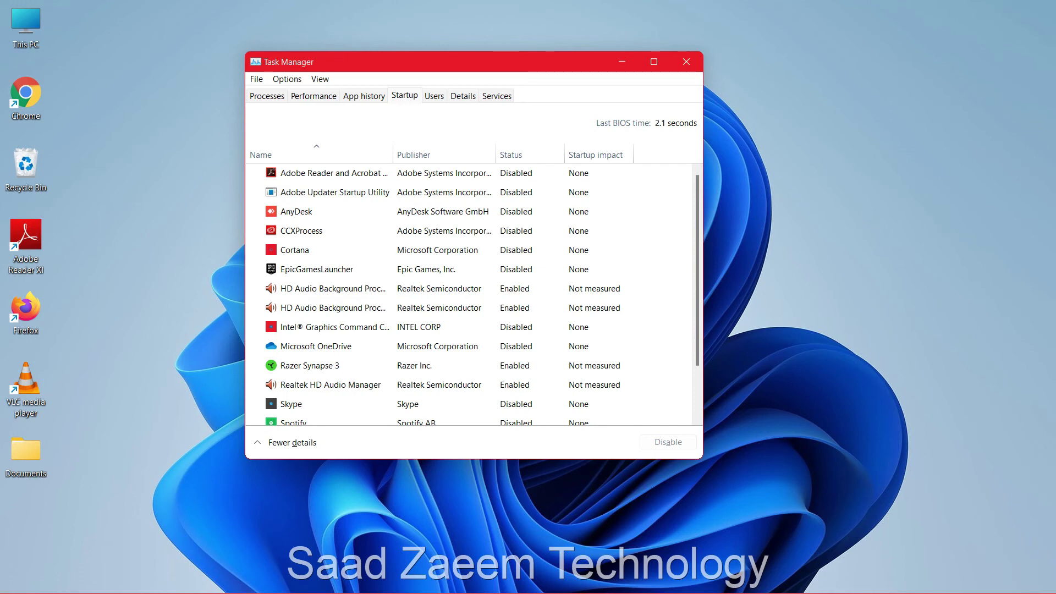
{"action": "key", "text": "alt+F4"}
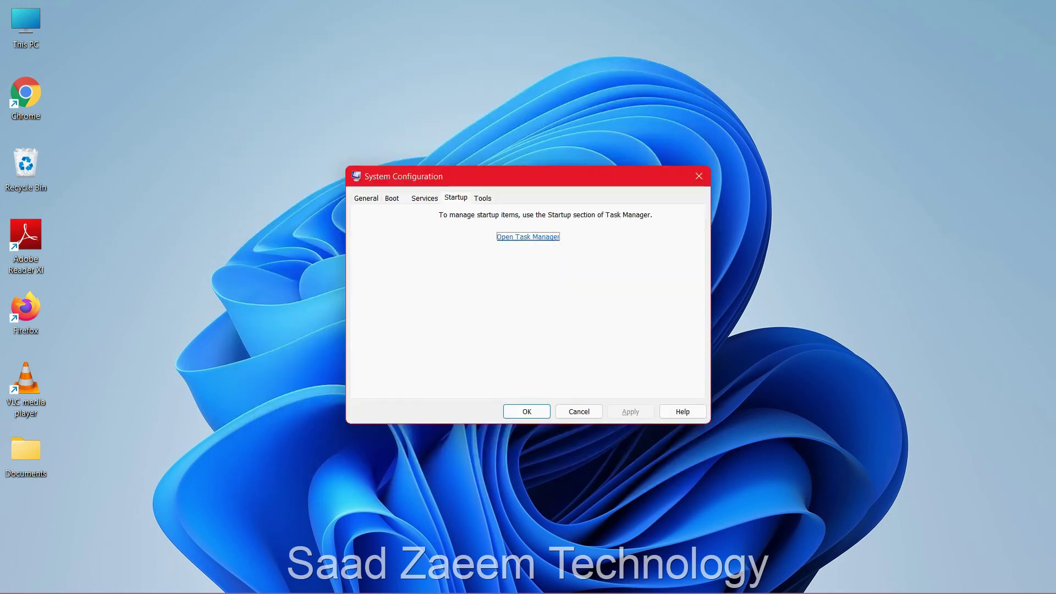
- Uncheck Safe boot, save the change with OK, and exit without restarting
{"action": "key", "text": "alt+F4"}
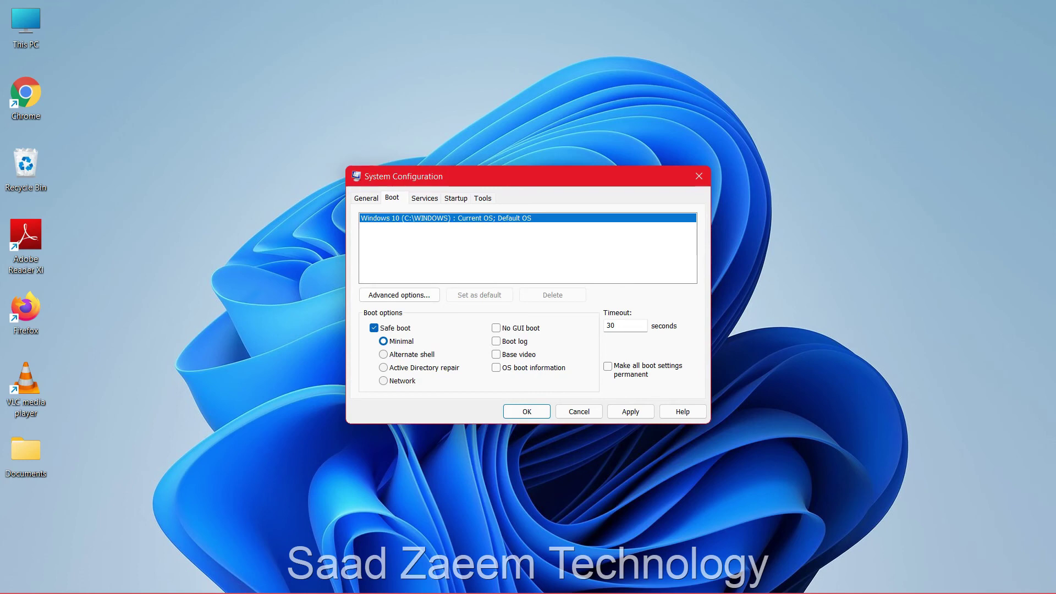
{"action": "key", "text": "super"}
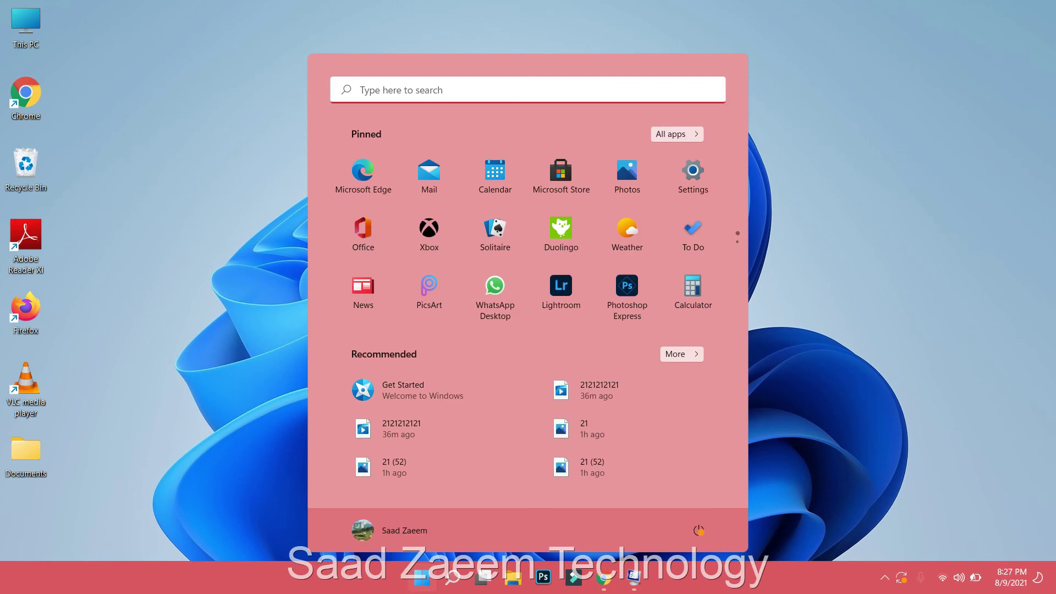
{"action": "key", "text": "Escape"}
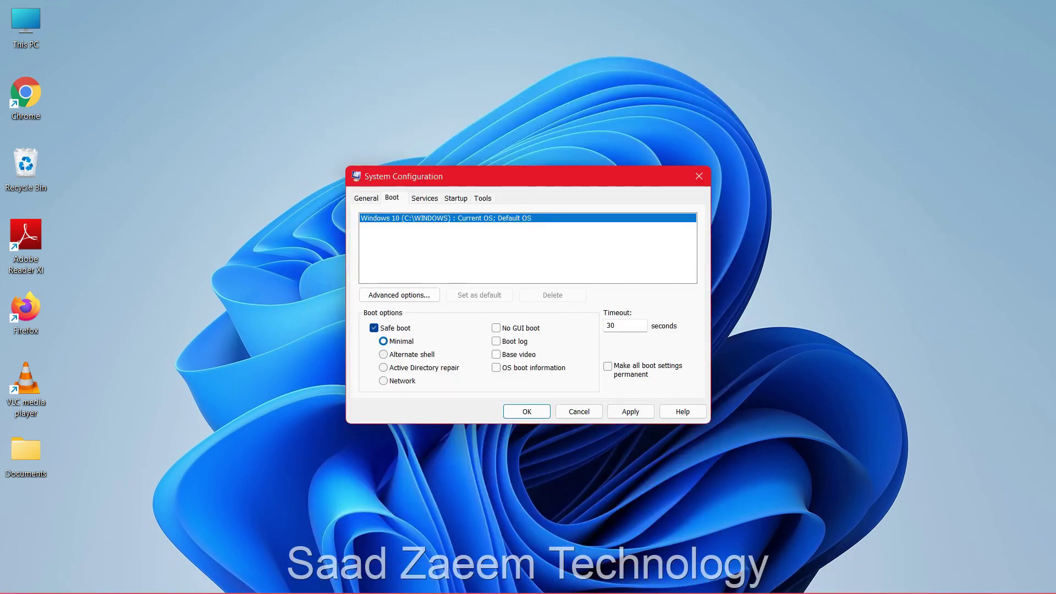
{"action": "left_click", "coordinate": [374, 329]}
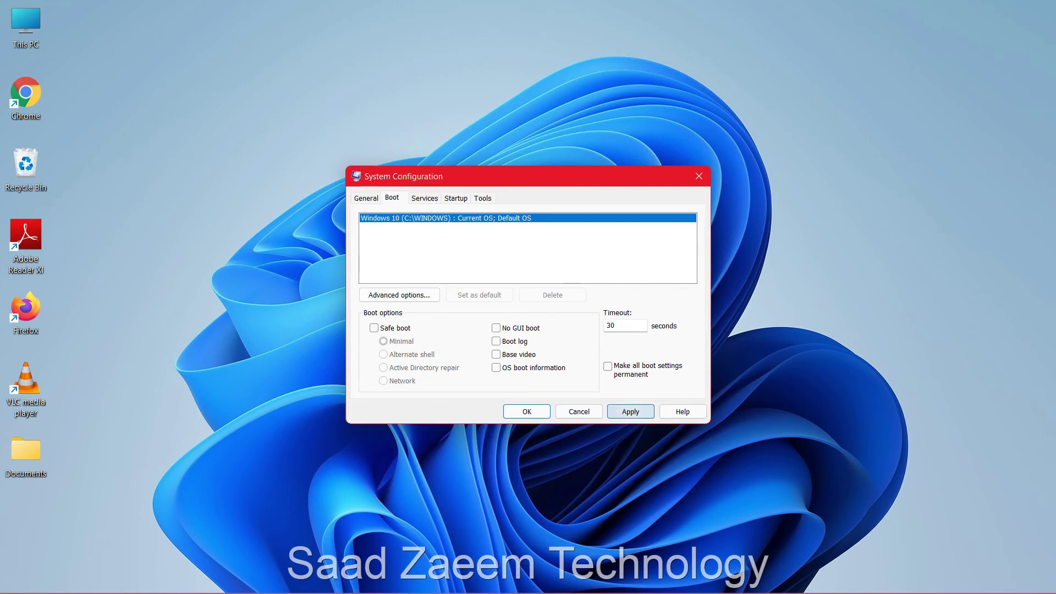
{"action": "left_click", "coordinate": [527, 411]}
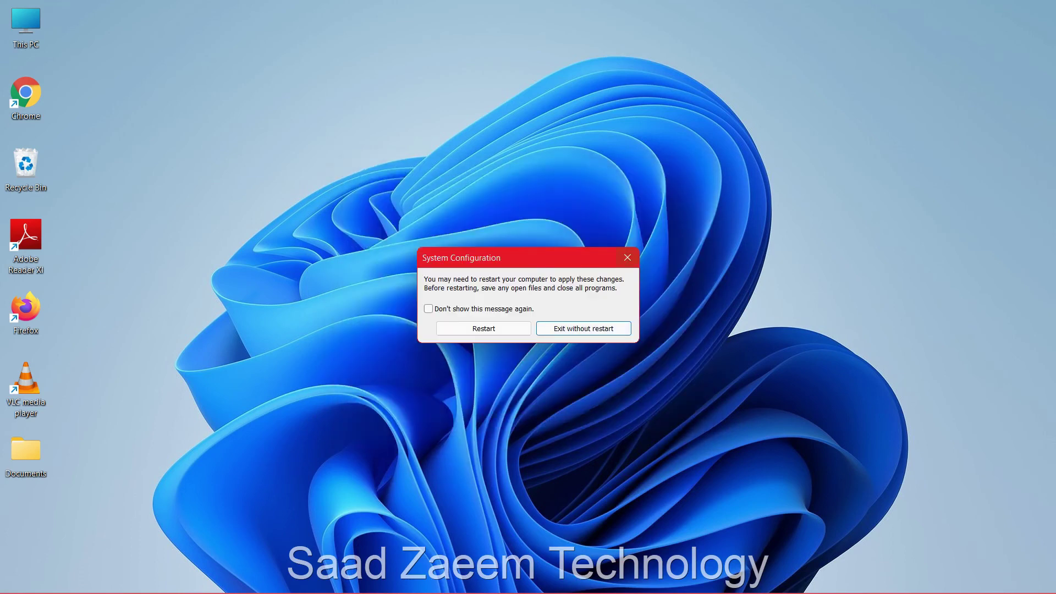
{"action": "left_click", "coordinate": [627, 258]}
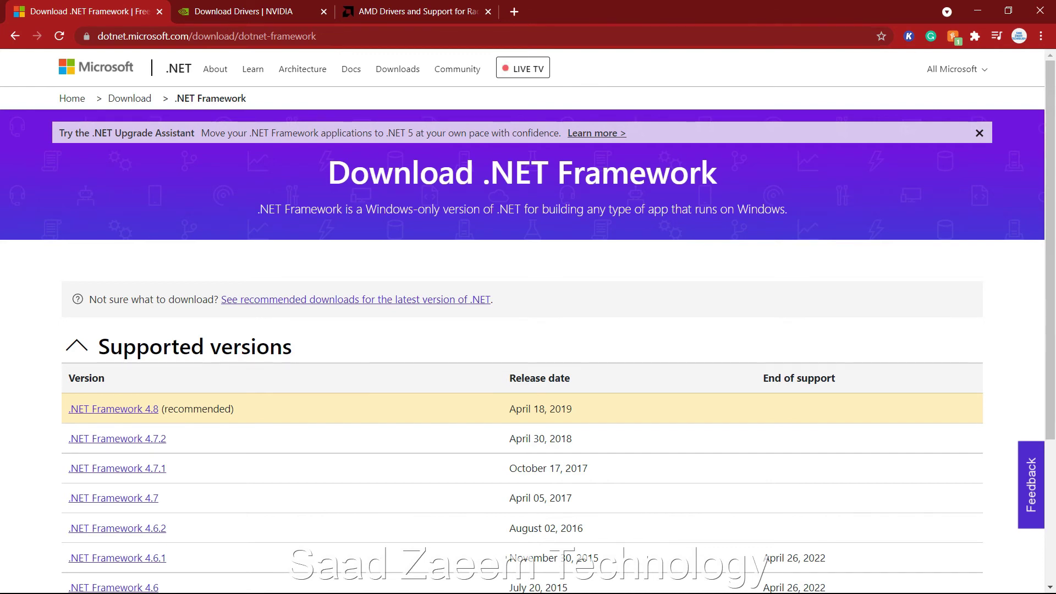
- Start the .NET Framework 4.8 Runtime download, then bring up the NVIDIA Driver Downloads tab
{"action": "scroll", "coordinate": [523, 341], "scroll_direction": "down", "scroll_amount": 1}
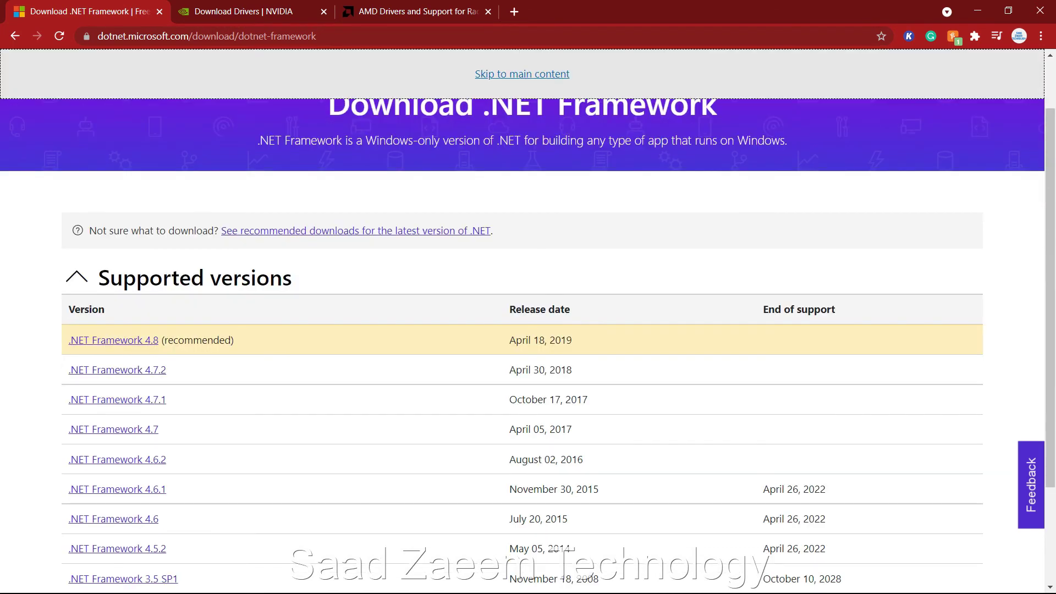
{"action": "left_click", "coordinate": [114, 341]}
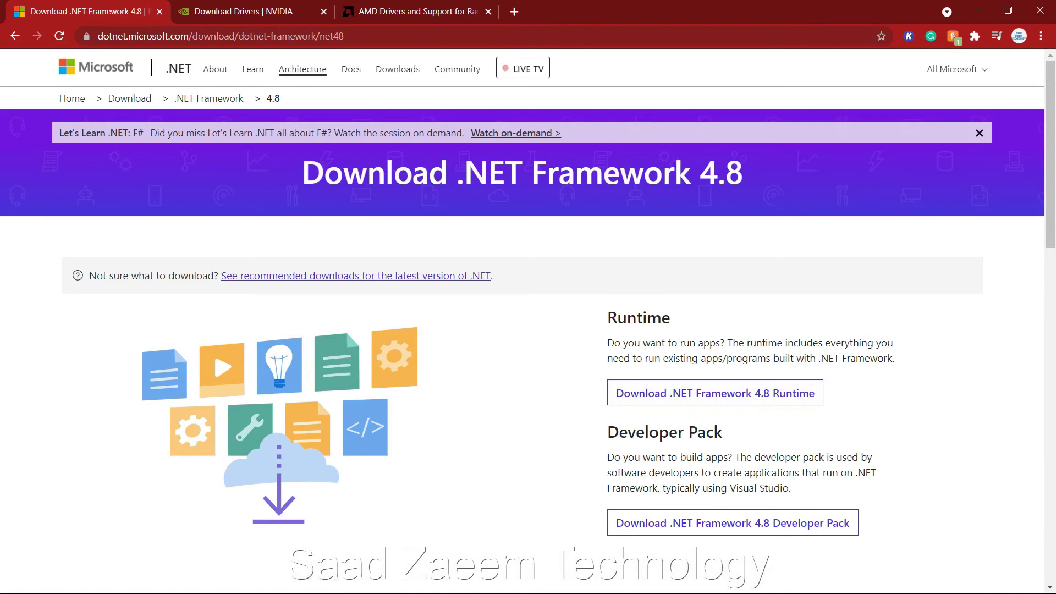
{"action": "left_click", "coordinate": [715, 392]}
{"action": "left_click", "coordinate": [248, 12]}
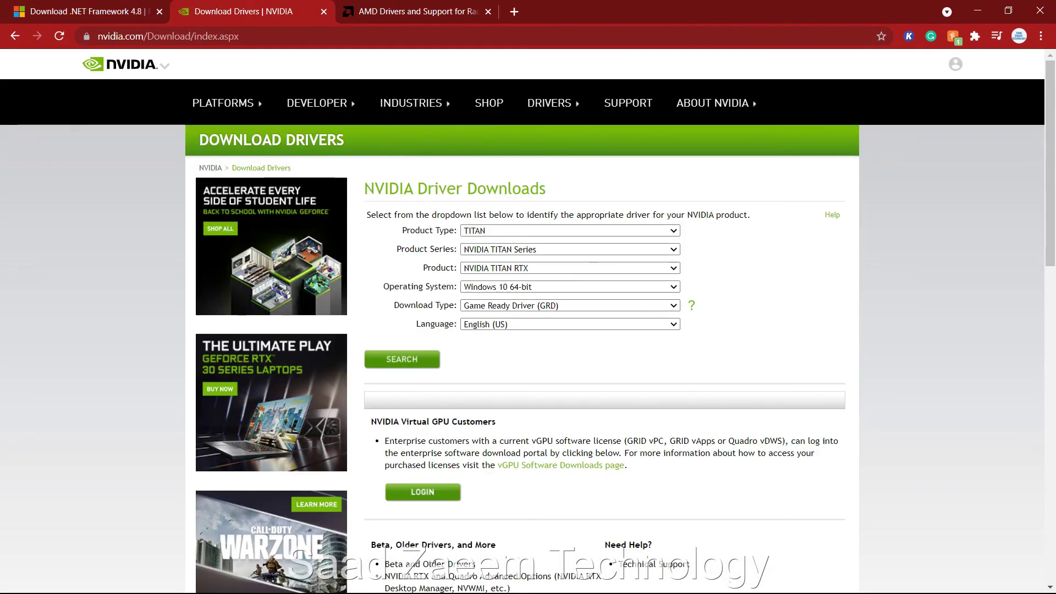
- Keep TITAN as NVIDIA's product type, then move via the AMD tab to malwarebytes.com
{"action": "left_click", "coordinate": [594, 230]}
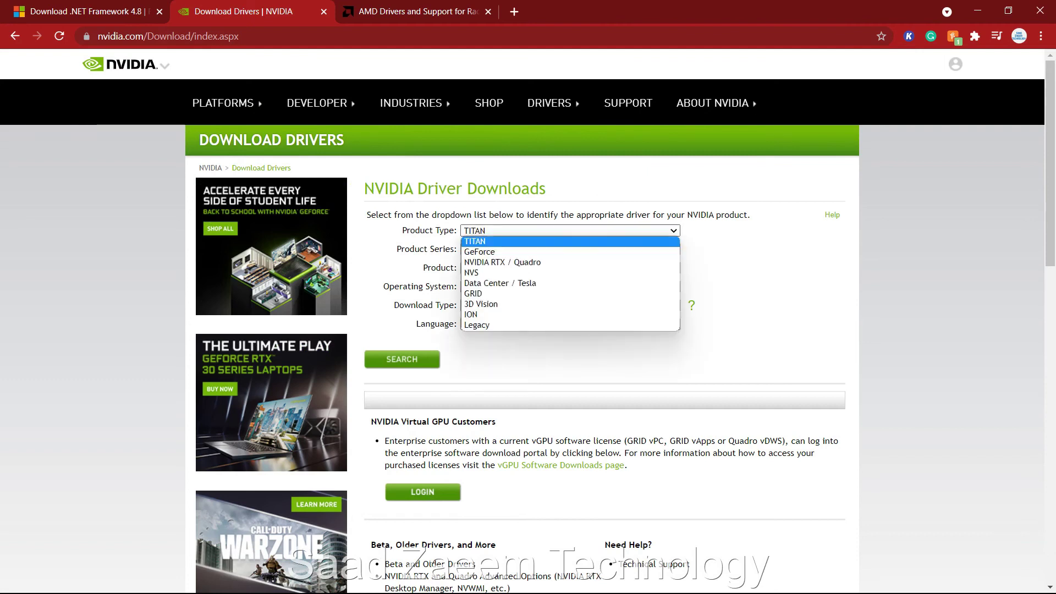
{"action": "left_click", "coordinate": [594, 230]}
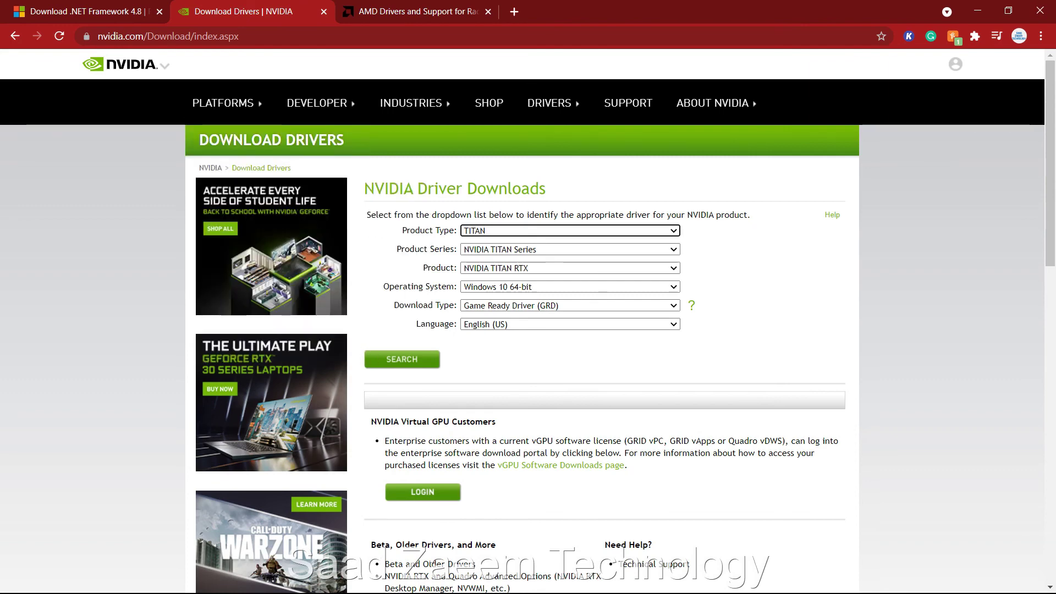
{"action": "key", "text": "ctrl+Tab"}
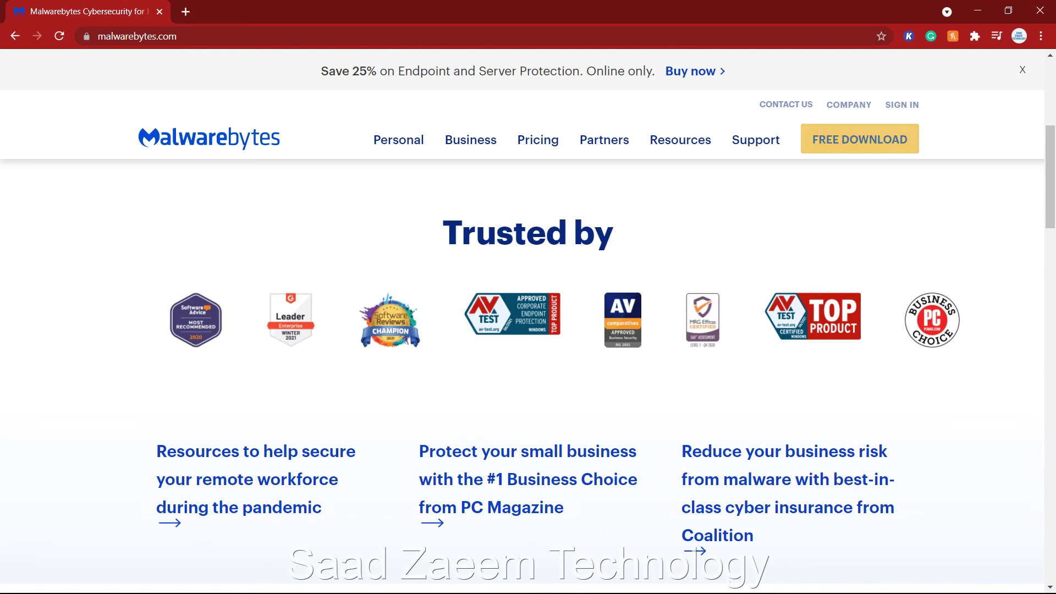
{"action": "key", "text": "ctrl+l"}
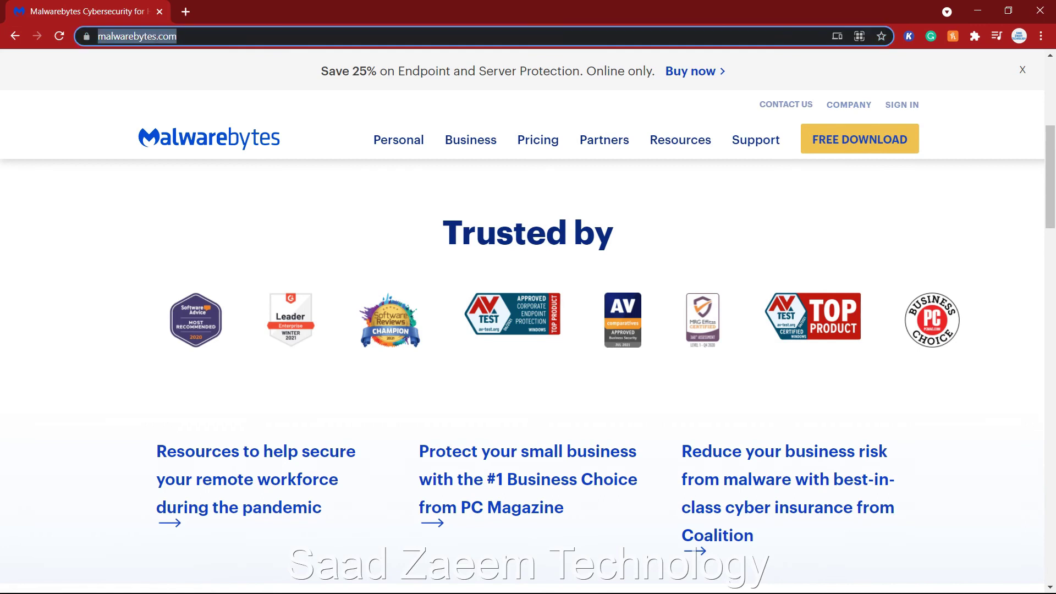
{"action": "left_click", "coordinate": [232, 36]}
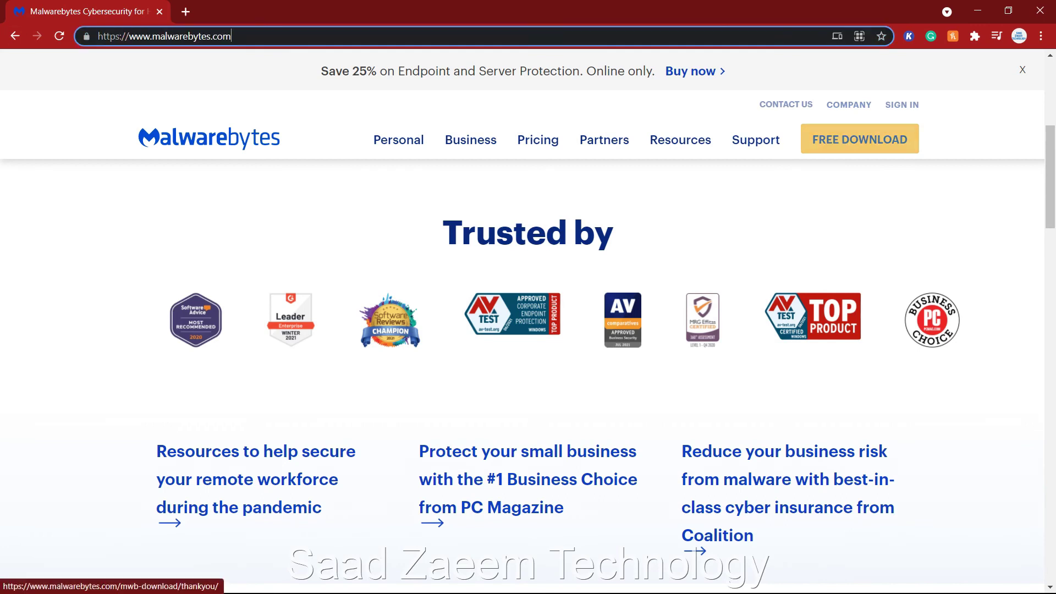